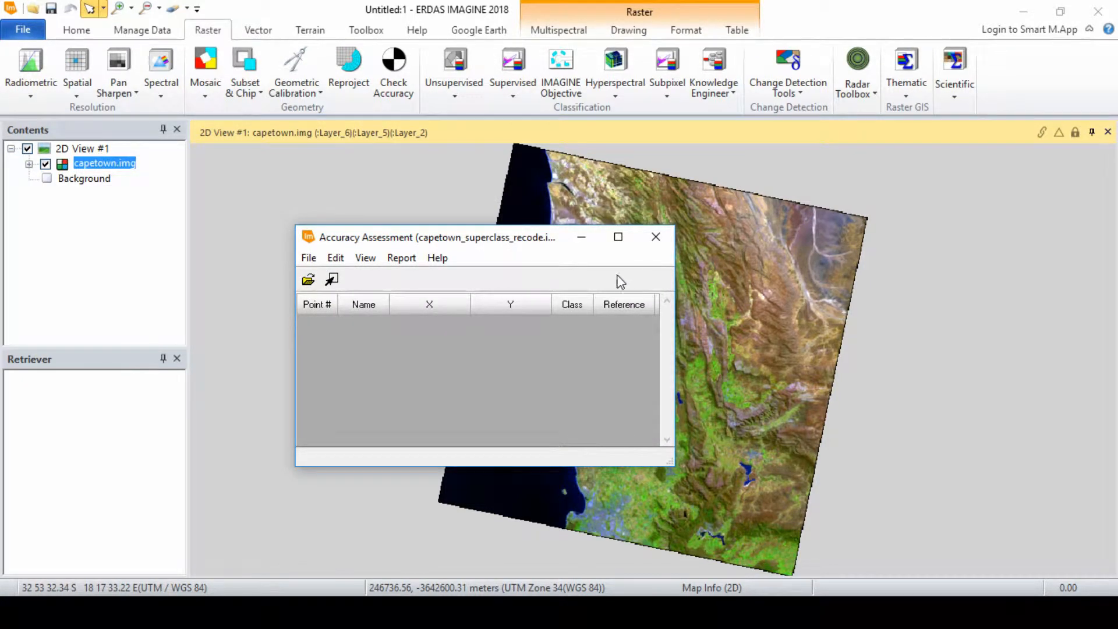
Select 2D View #1 as the viewer for displaying the accuracy assessment's random points.
{"action": "left_click", "coordinate": [332, 281]}
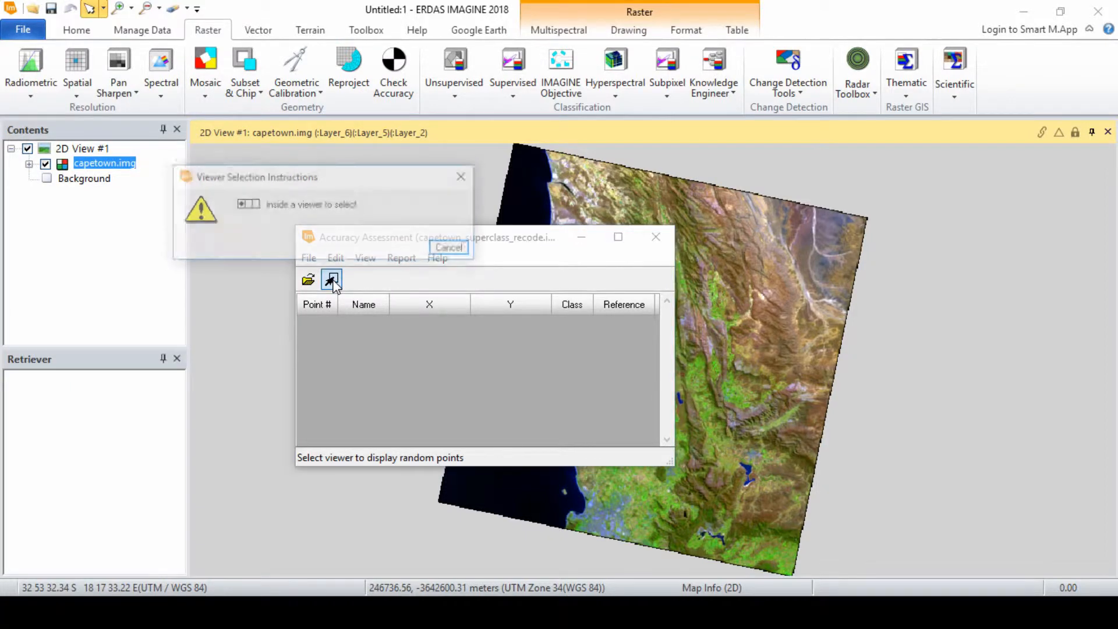
{"action": "left_click", "coordinate": [739, 315]}
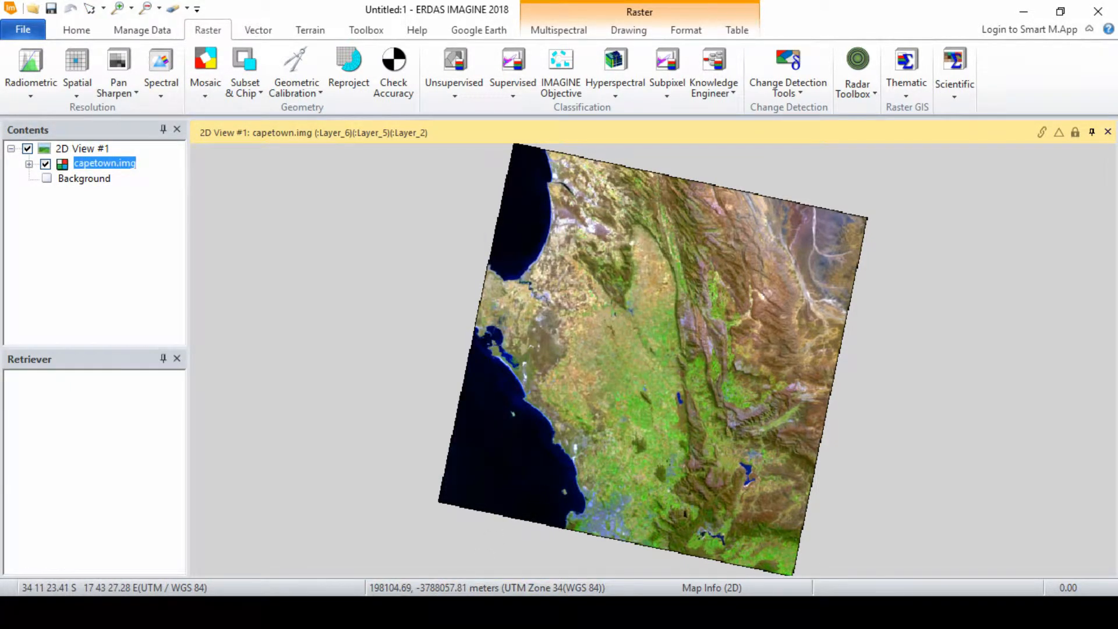
{"action": "left_click", "coordinate": [422, 518]}
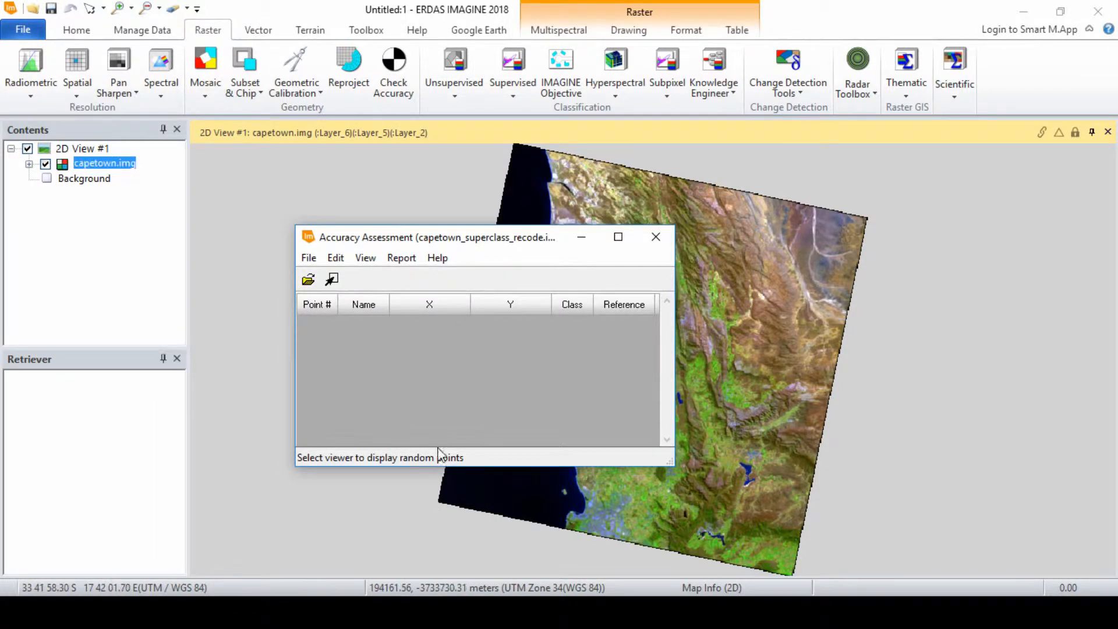
Open the point colour settings and accept white for points without reference and yellow for points with reference.
{"action": "left_click", "coordinate": [334, 246]}
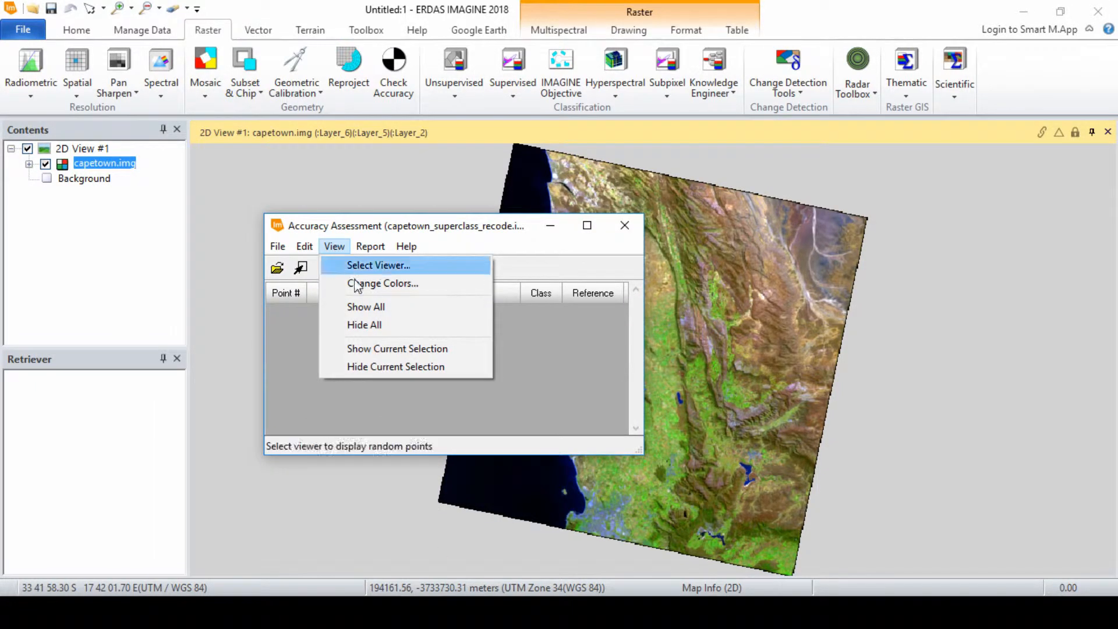
{"action": "left_click", "coordinate": [386, 285]}
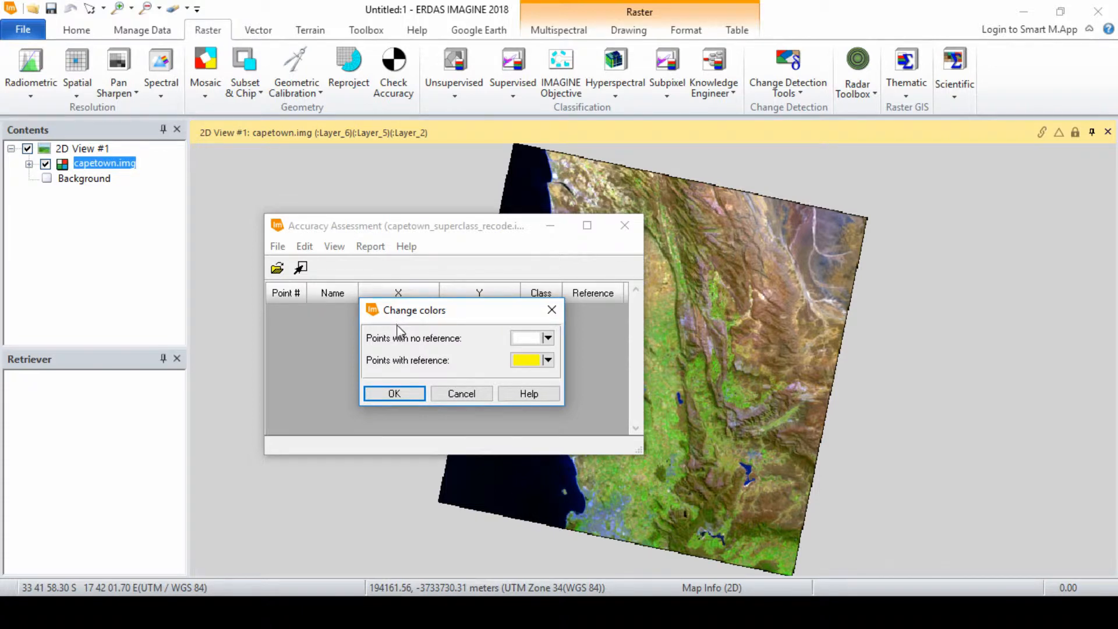
{"action": "left_click", "coordinate": [394, 395]}
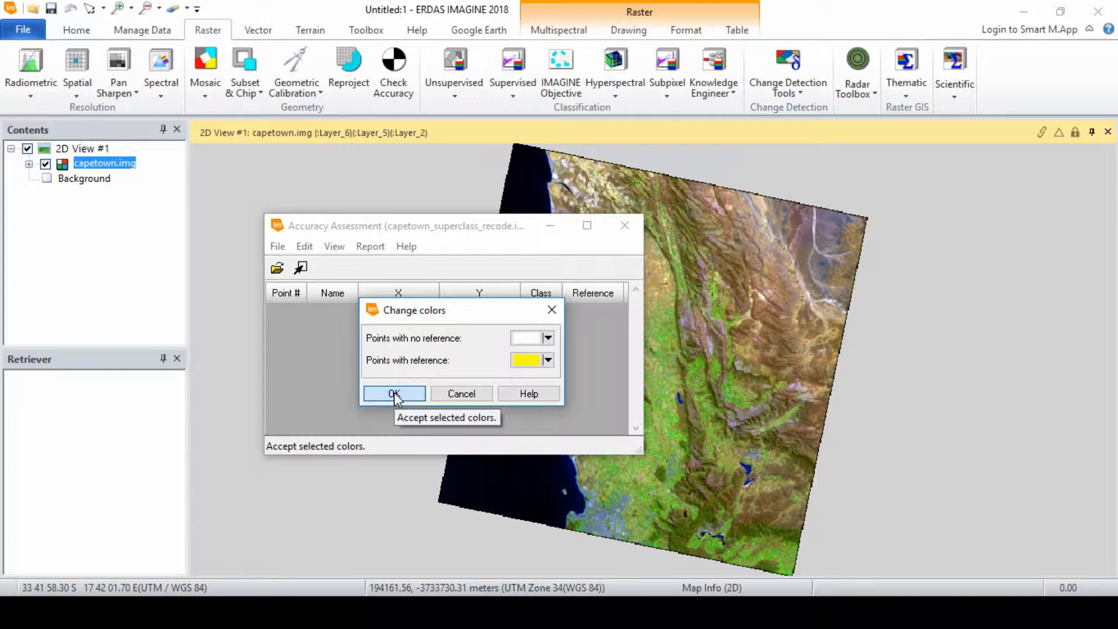
{"action": "left_click", "coordinate": [394, 393]}
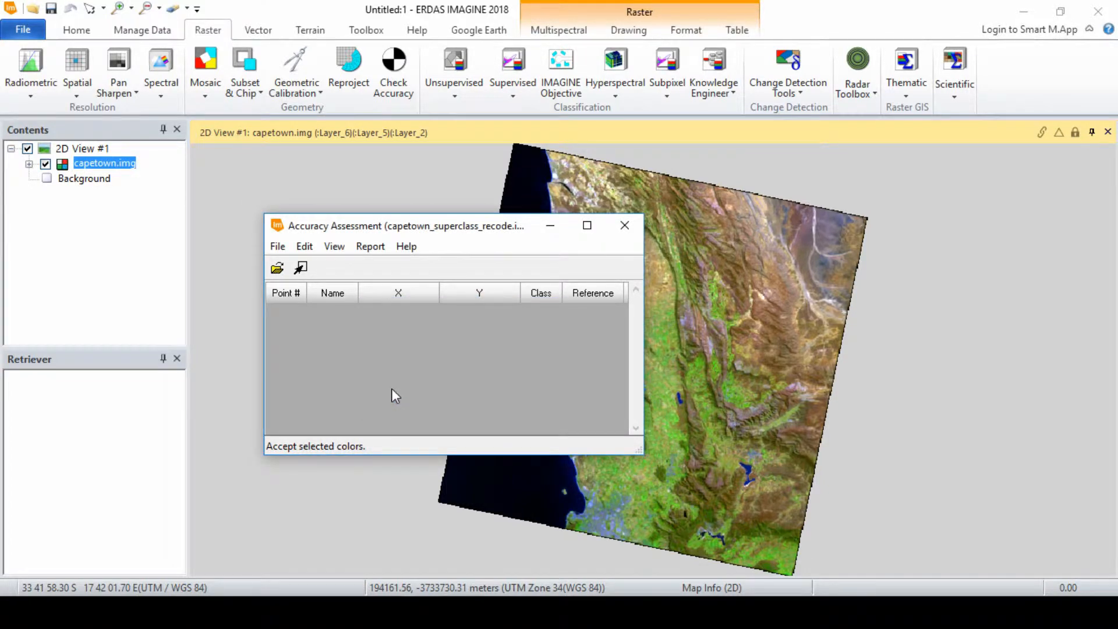
Open Create/Add Random Points and set the number of points to 10.
{"action": "left_click", "coordinate": [305, 247]}
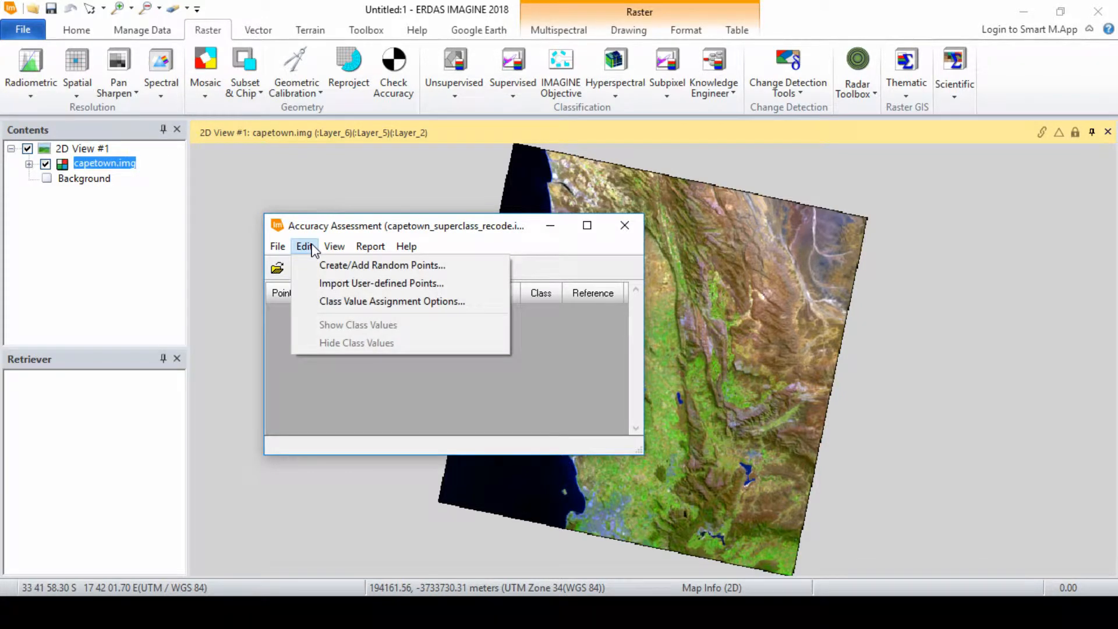
{"action": "left_click", "coordinate": [337, 266]}
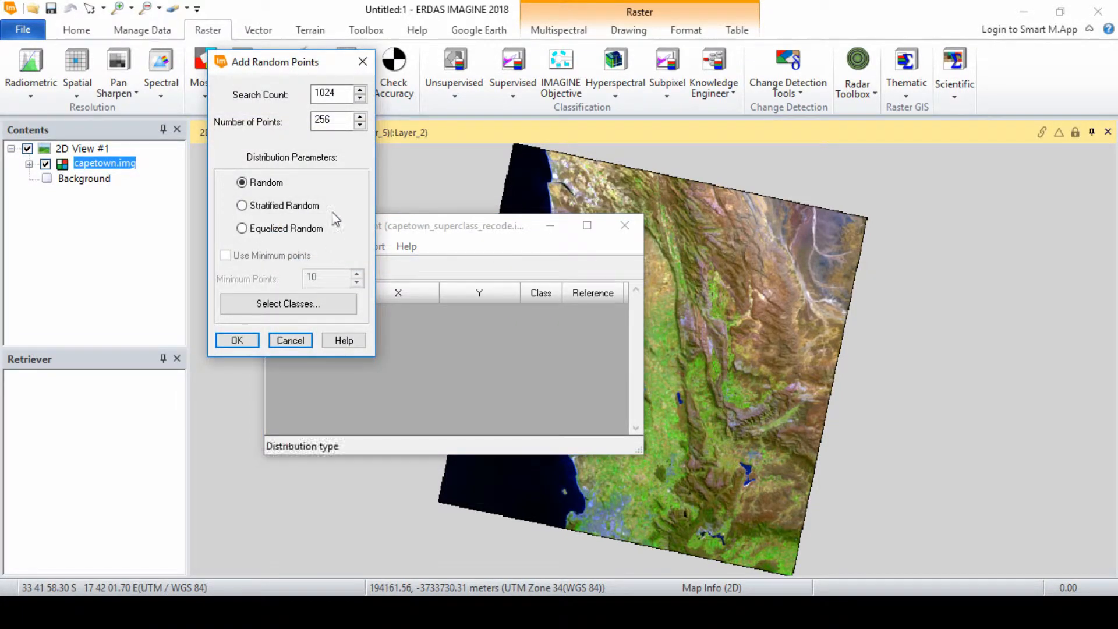
{"action": "left_click", "coordinate": [339, 123]}
{"action": "left_click_drag", "start_coordinate": [342, 122], "coordinate": [310, 119]}
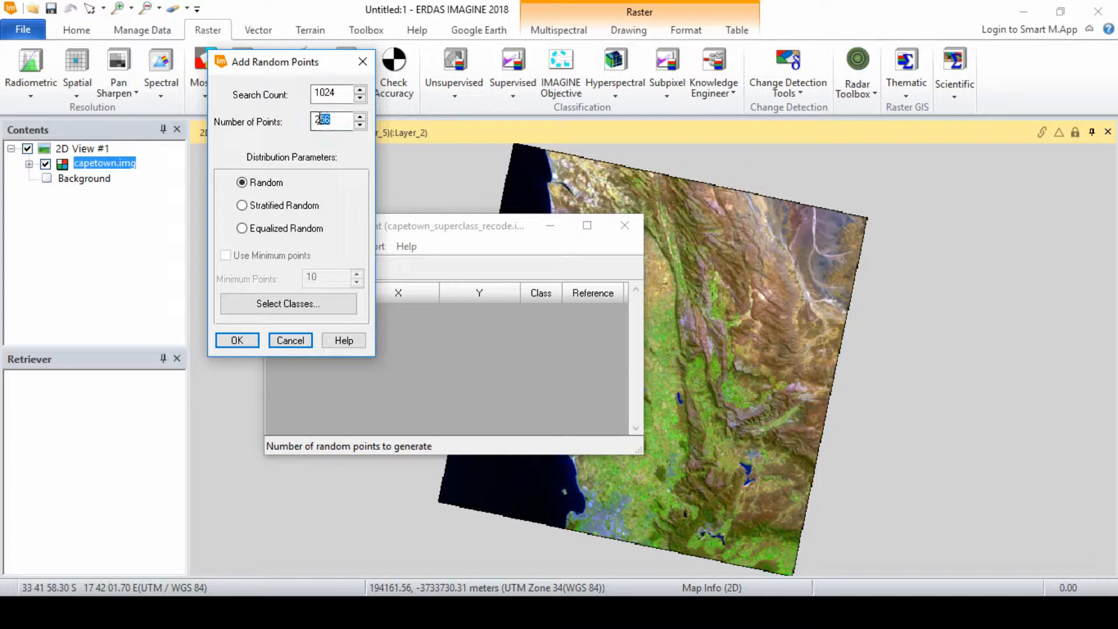
{"action": "type", "text": "10"}
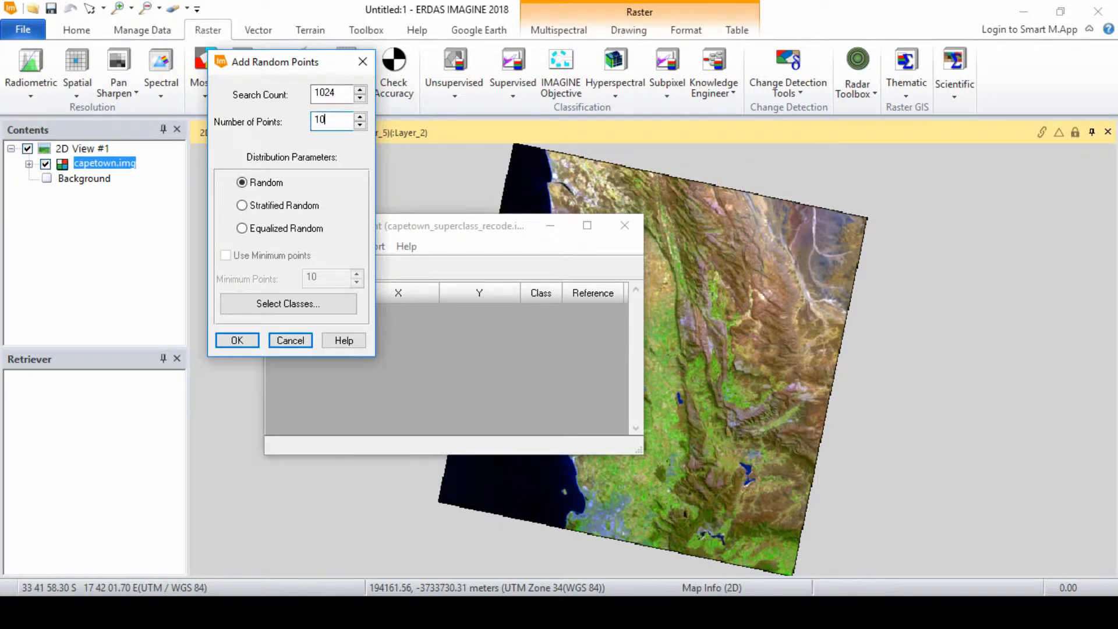
Select the classes Built-up Areas through Water, excluding Unclassified, and generate the random points.
{"action": "left_click", "coordinate": [330, 306]}
{"action": "left_click", "coordinate": [414, 334]}
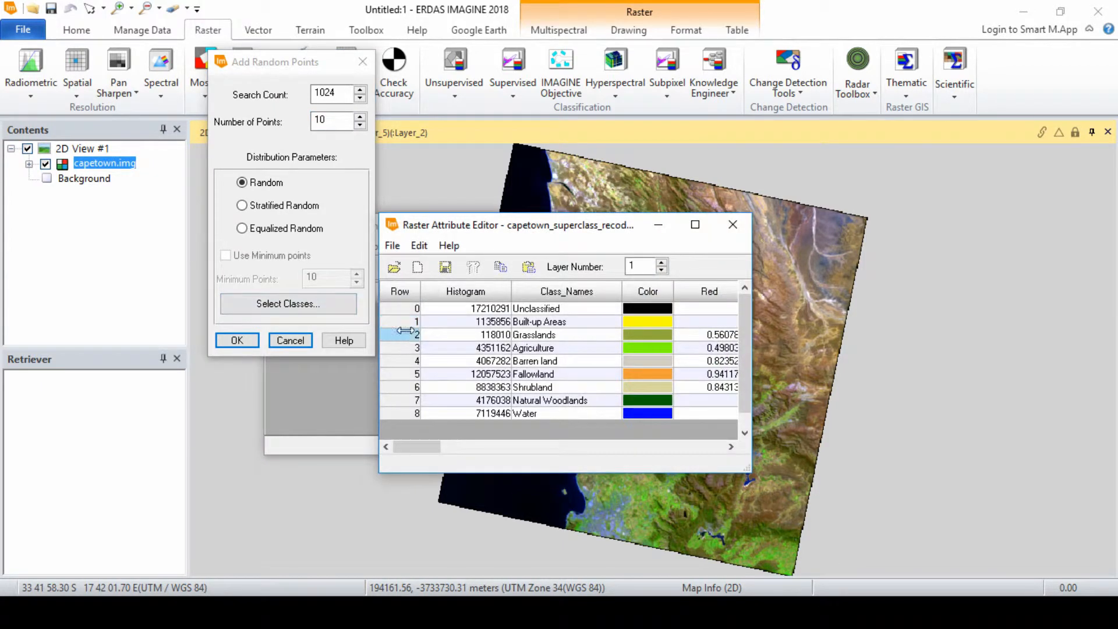
{"action": "left_click_drag", "start_coordinate": [409, 321], "coordinate": [401, 417]}
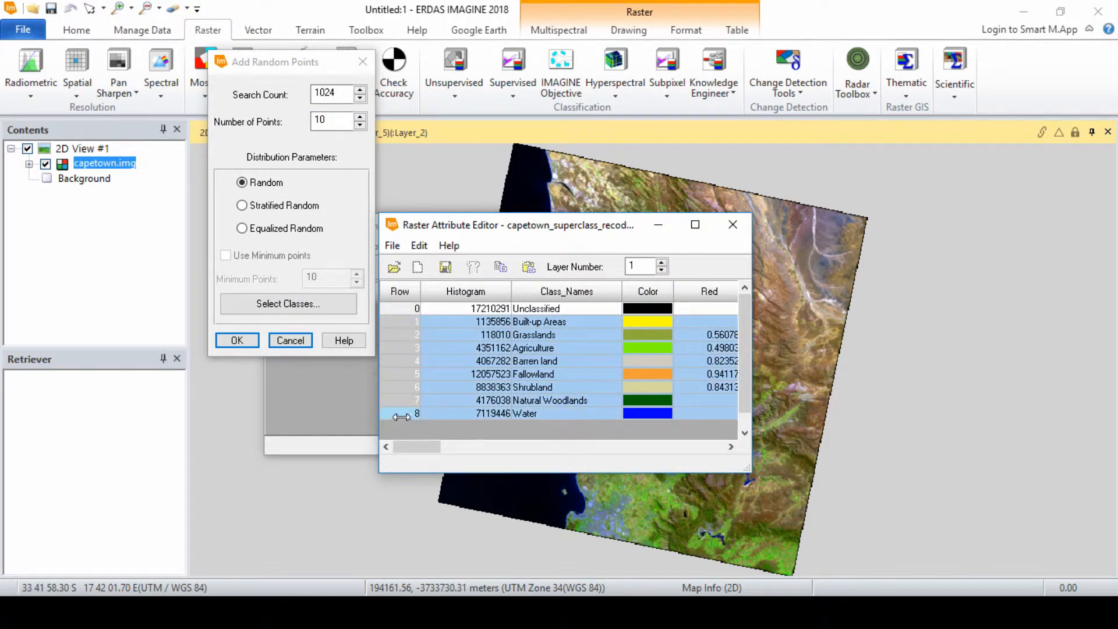
{"action": "left_click", "coordinate": [740, 227]}
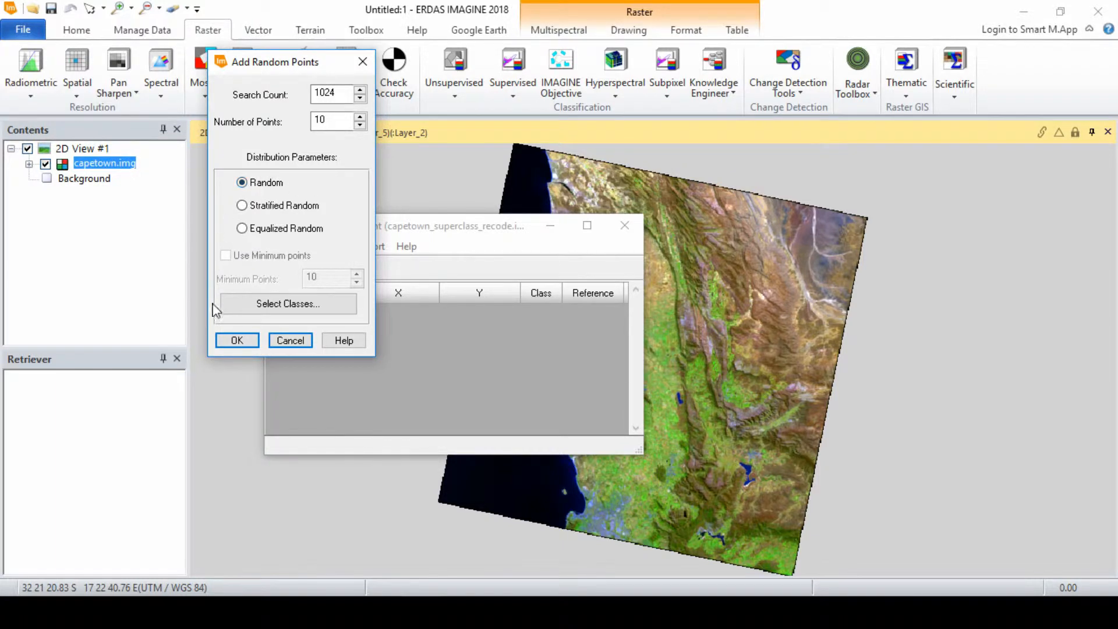
{"action": "left_click", "coordinate": [234, 341]}
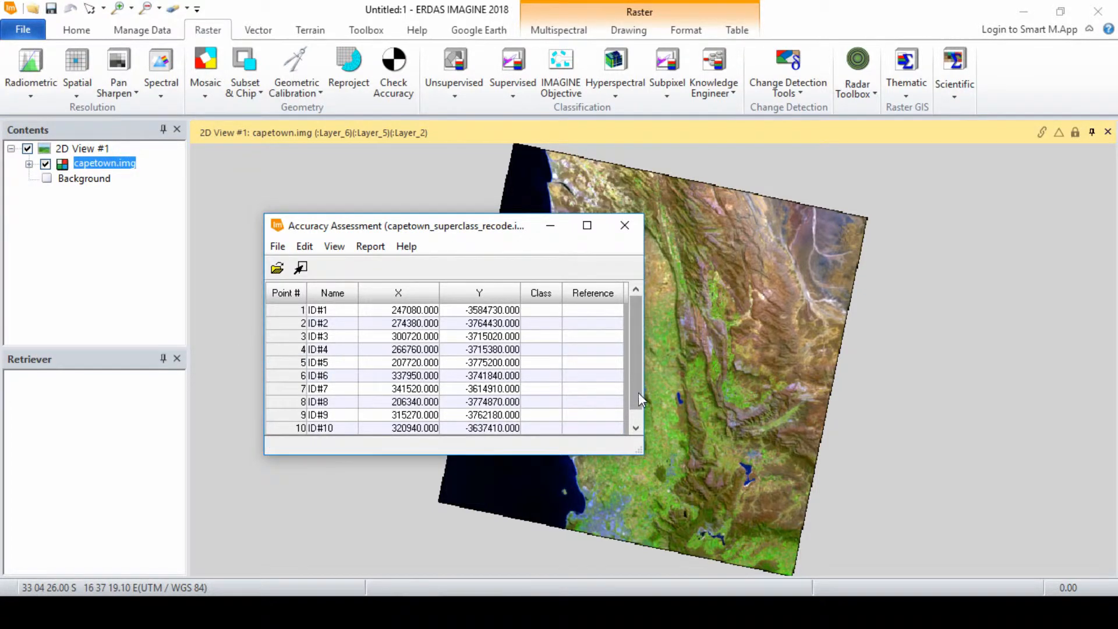
Show all random points in the viewer.
{"action": "scroll", "coordinate": [638, 392], "scroll_direction": "down", "scroll_amount": 1}
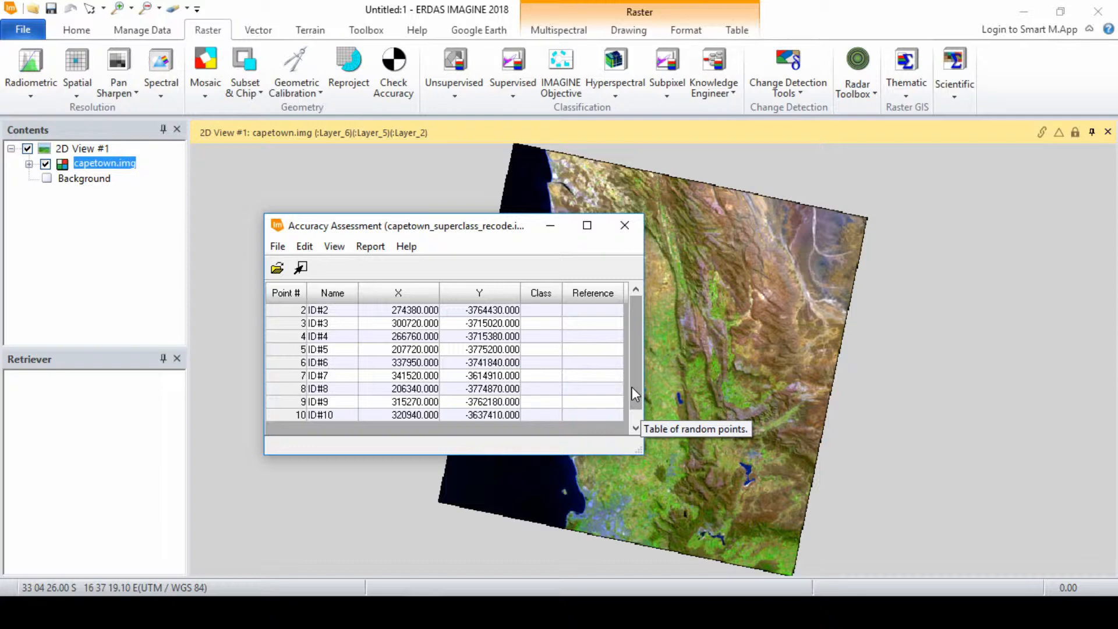
{"action": "left_click", "coordinate": [326, 251]}
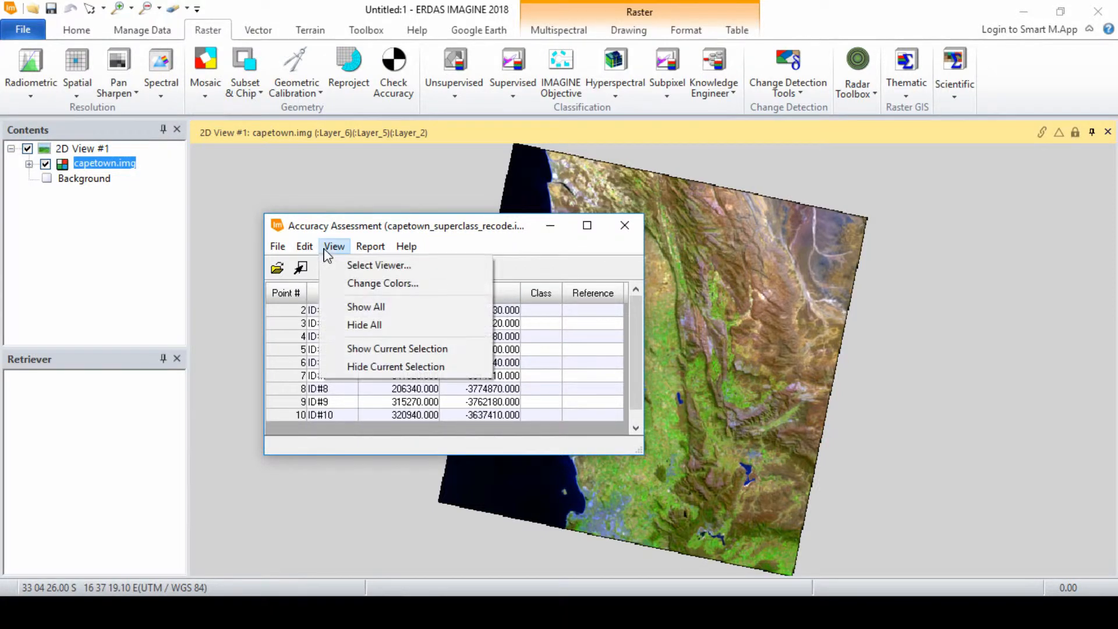
{"action": "left_click", "coordinate": [359, 310]}
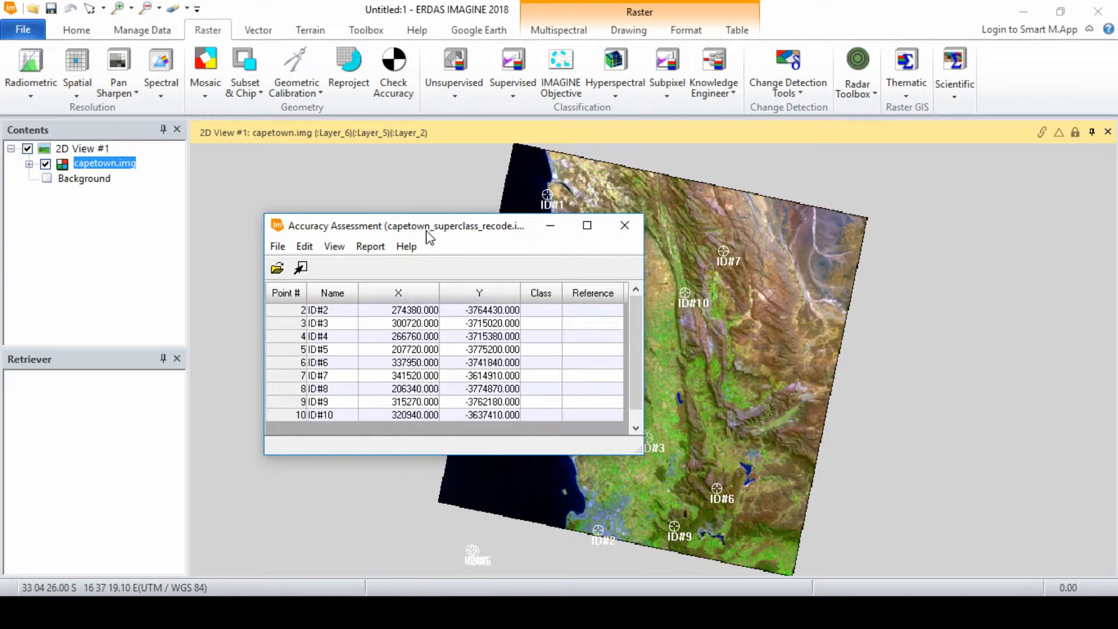
Arrange the workspace to display two views side by side.
{"action": "left_click_drag", "start_coordinate": [423, 235], "coordinate": [181, 200]}
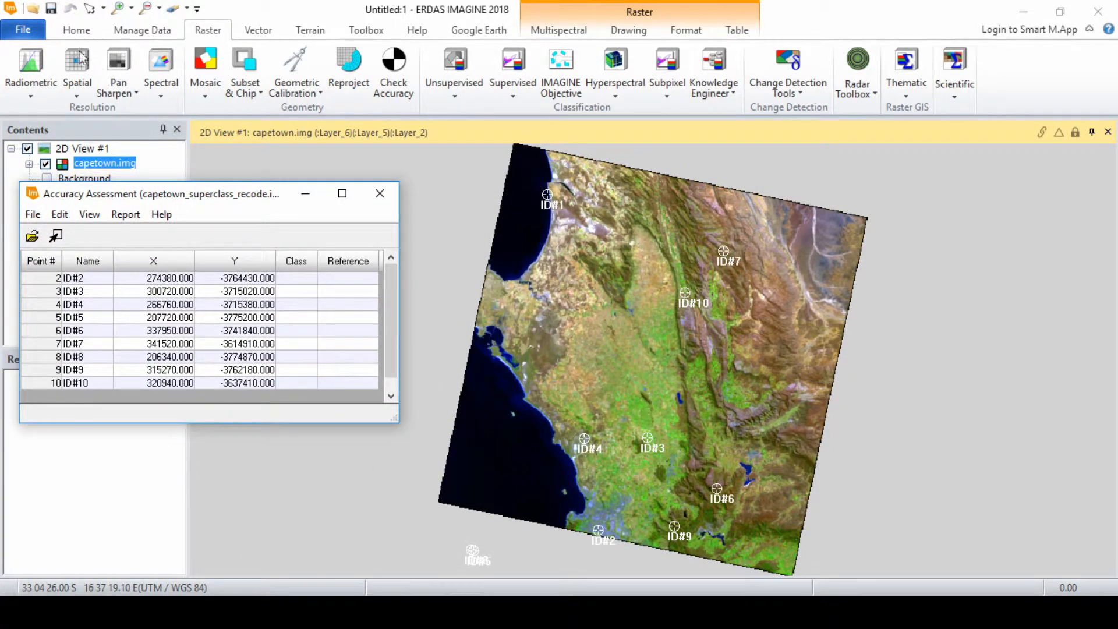
{"action": "left_click", "coordinate": [76, 30]}
{"action": "left_click", "coordinate": [112, 70]}
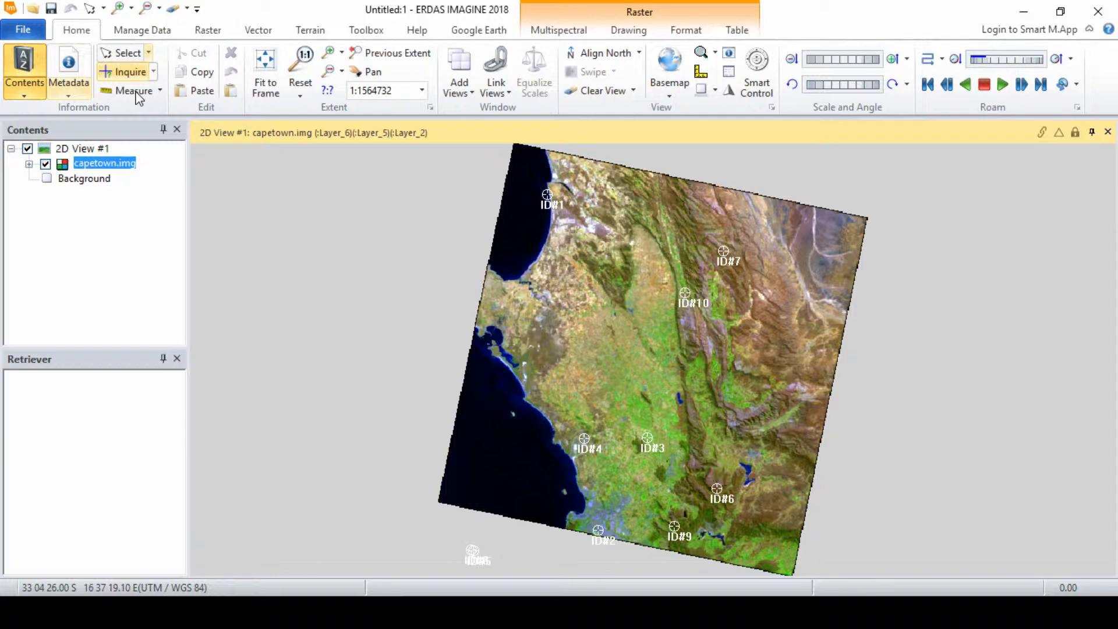
{"action": "left_click", "coordinate": [469, 92]}
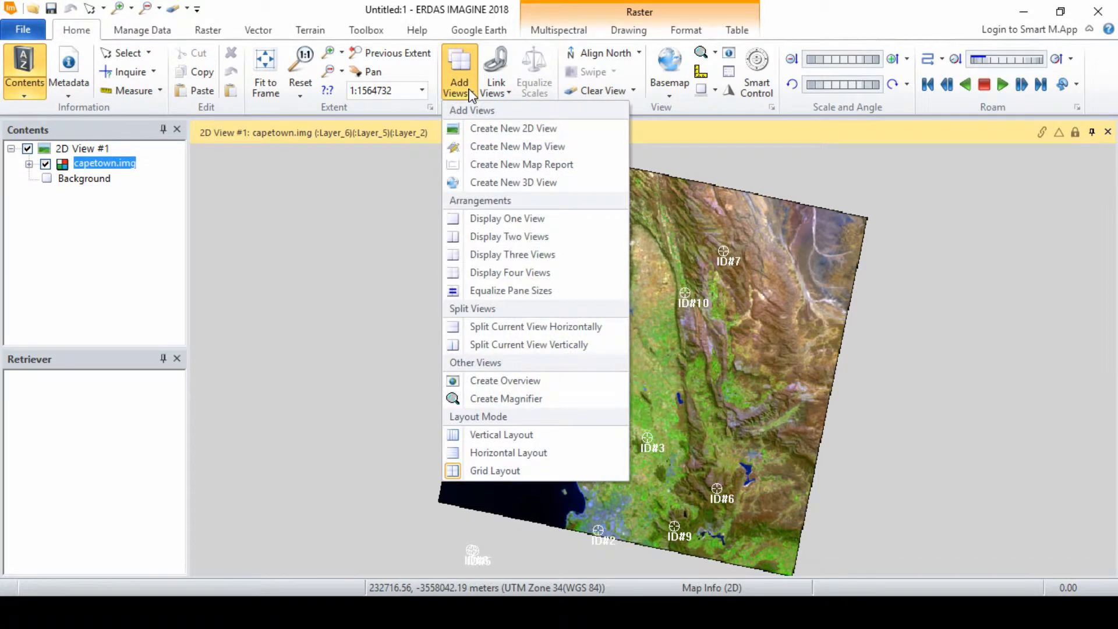
{"action": "left_click", "coordinate": [492, 236]}
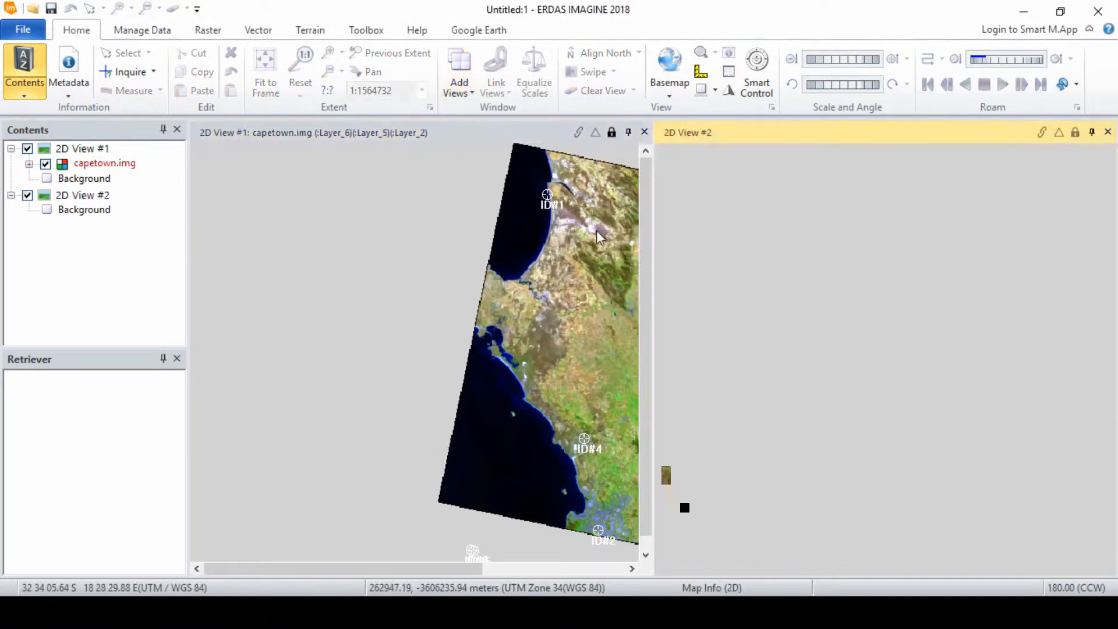
Open capetown_superclass_recode.img in 2D View #2.
{"action": "right_click", "coordinate": [734, 210]}
{"action": "left_click", "coordinate": [806, 52]}
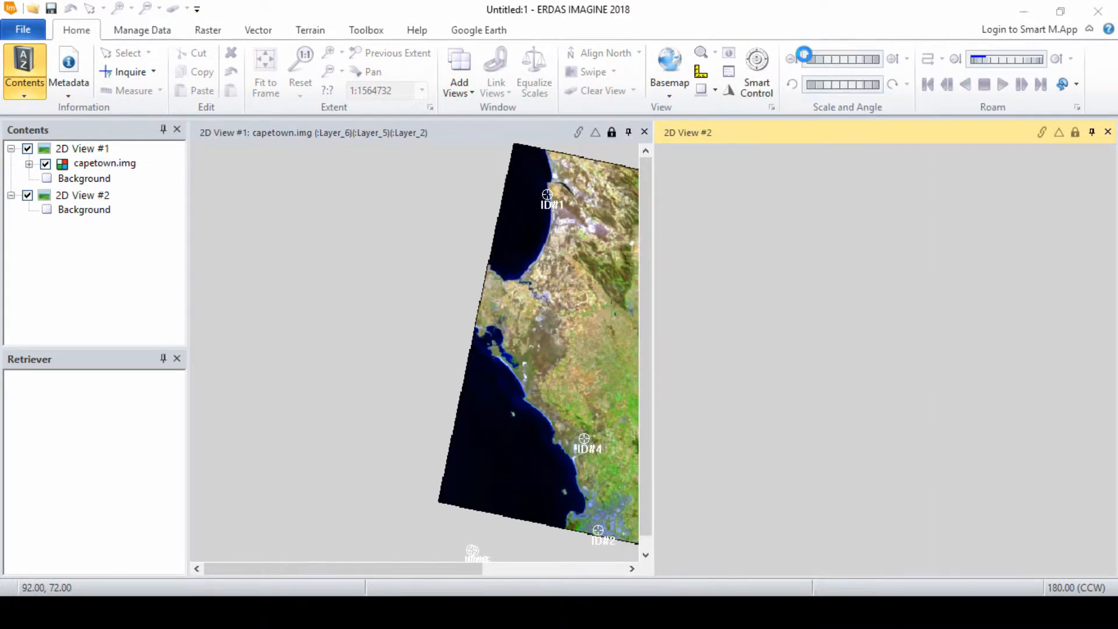
{"action": "left_click", "coordinate": [442, 248]}
{"action": "left_click", "coordinate": [727, 222]}
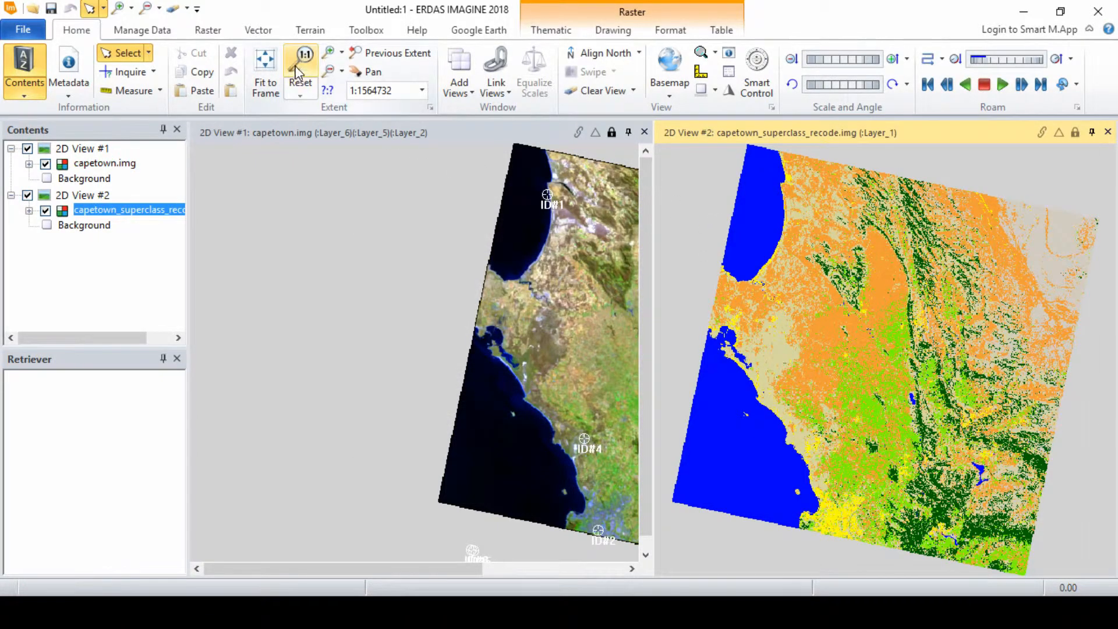
Fit the first view to its frame and link and lock the two views together.
{"action": "left_click", "coordinate": [325, 207]}
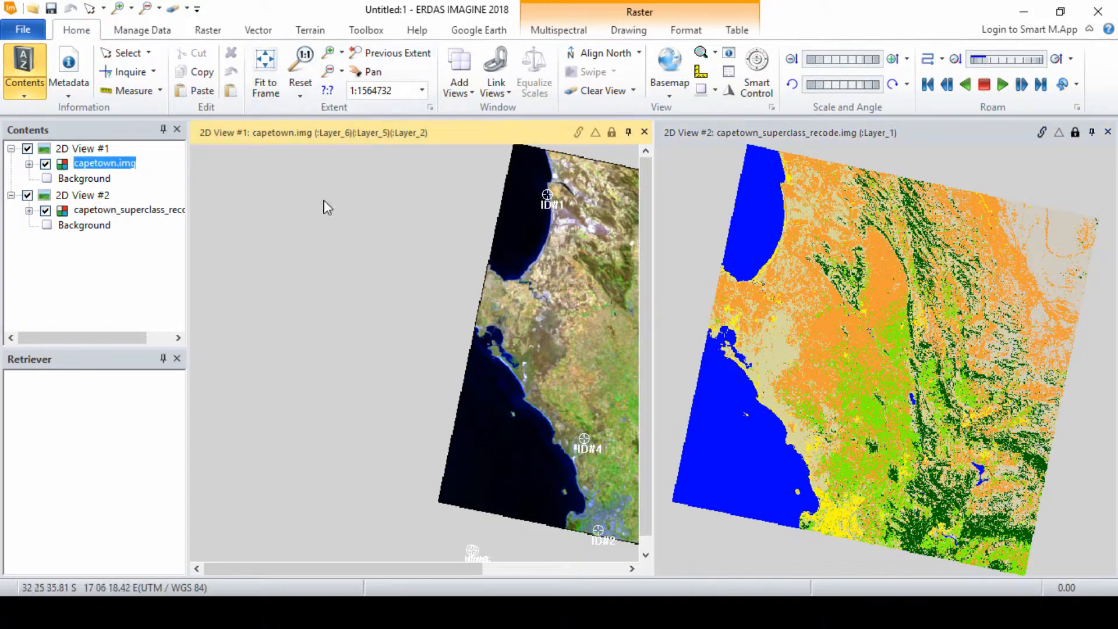
{"action": "left_click", "coordinate": [265, 64]}
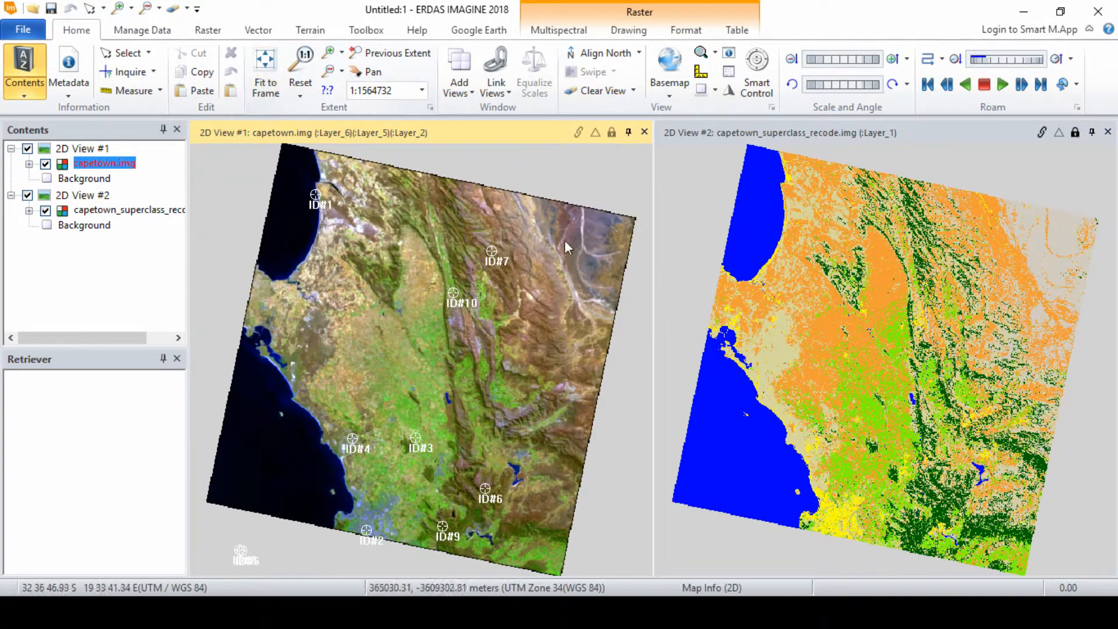
{"action": "left_click", "coordinate": [1042, 132]}
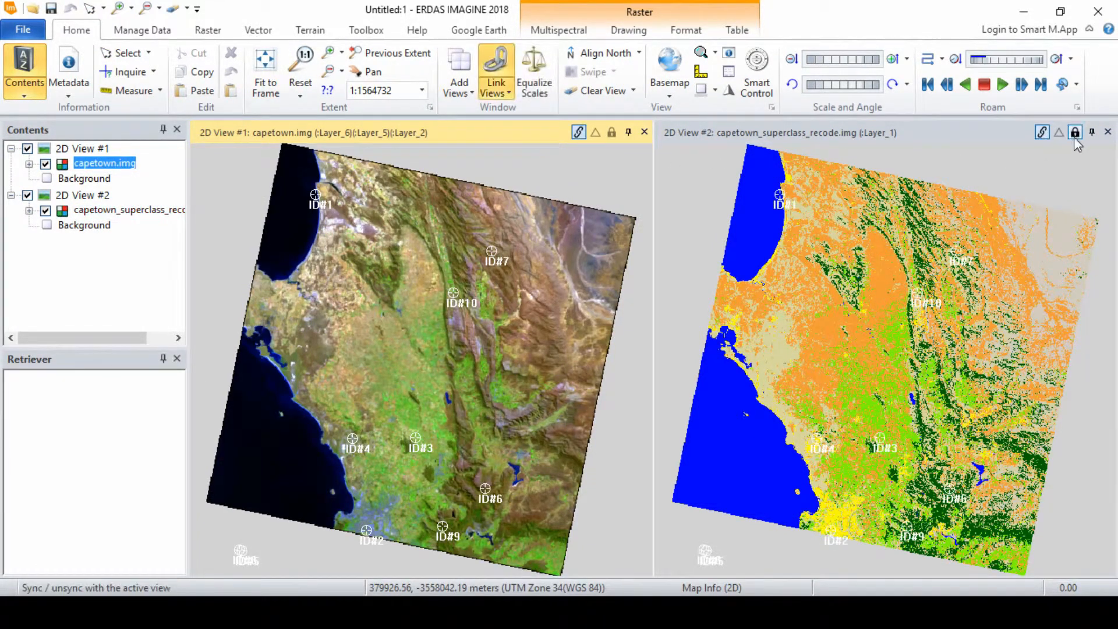
{"action": "left_click", "coordinate": [1075, 132]}
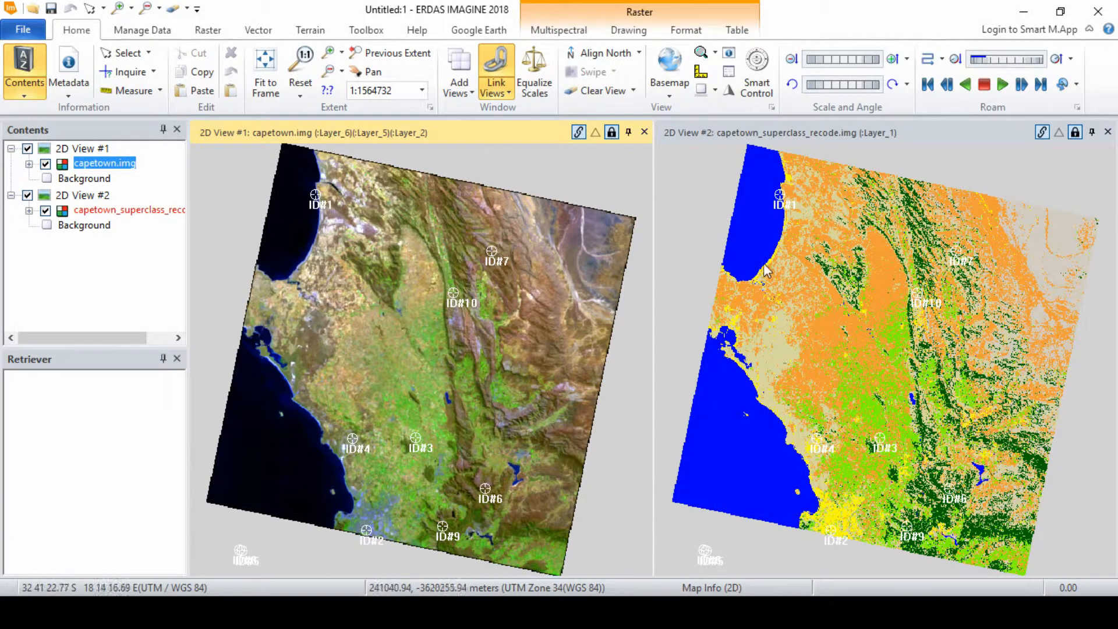
Hide all random points in the viewer from the Accuracy Assessment window.
{"action": "key", "text": "alt+Tab"}
{"action": "left_click", "coordinate": [103, 220]}
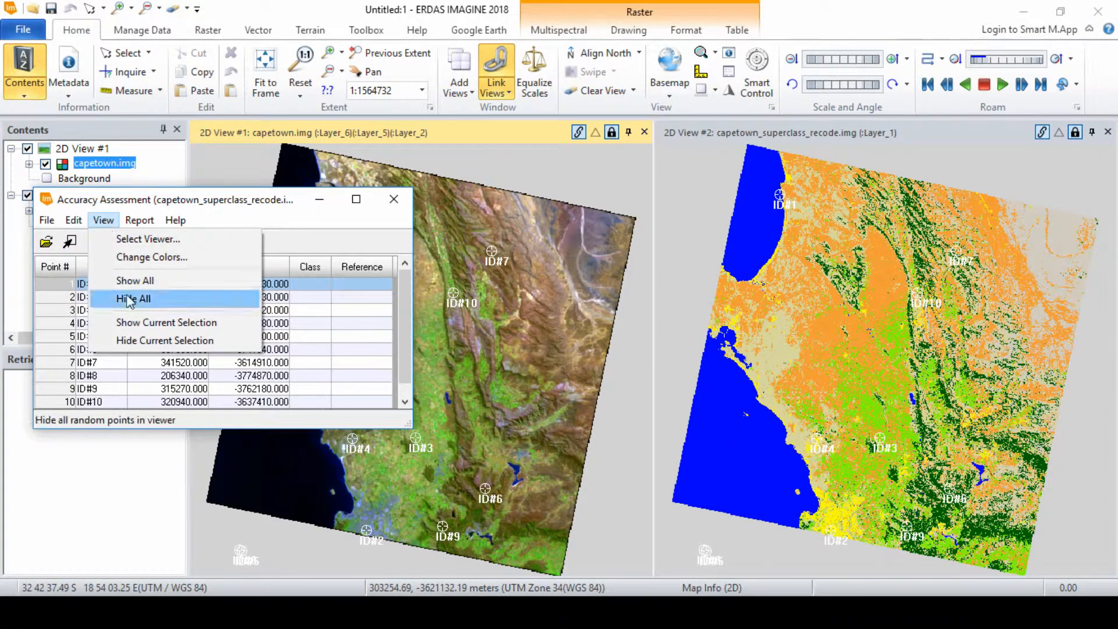
{"action": "left_click", "coordinate": [144, 324]}
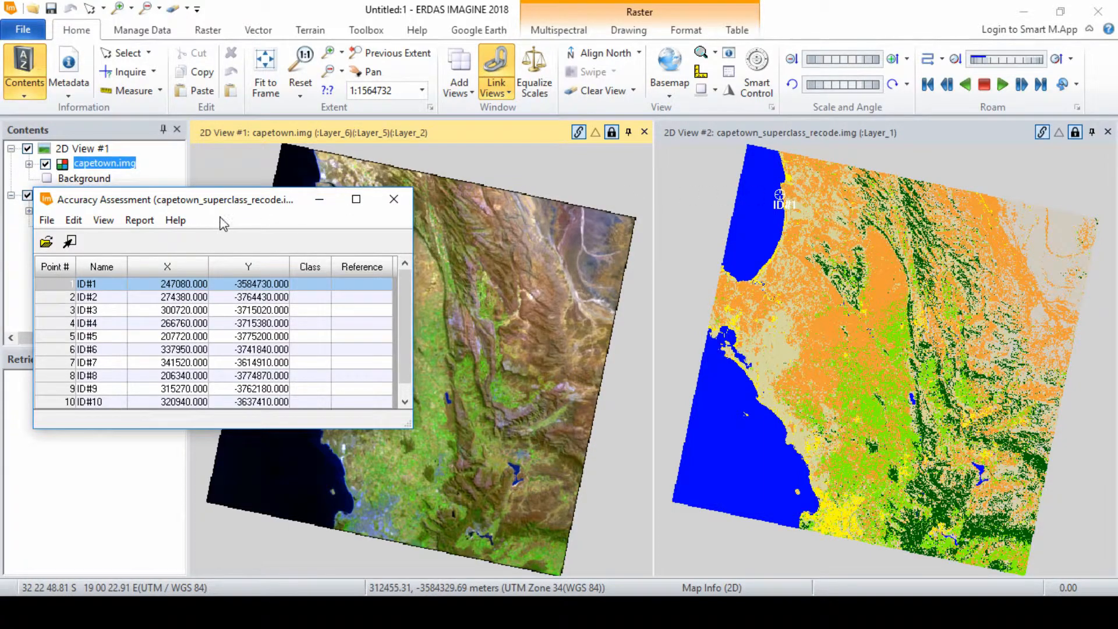
Zoom both linked views in on point ID#1 and open its Class cell for editing.
{"action": "left_click_drag", "start_coordinate": [226, 201], "coordinate": [938, 266]}
{"action": "scroll", "coordinate": [296, 200], "scroll_direction": "up", "scroll_amount": 3}
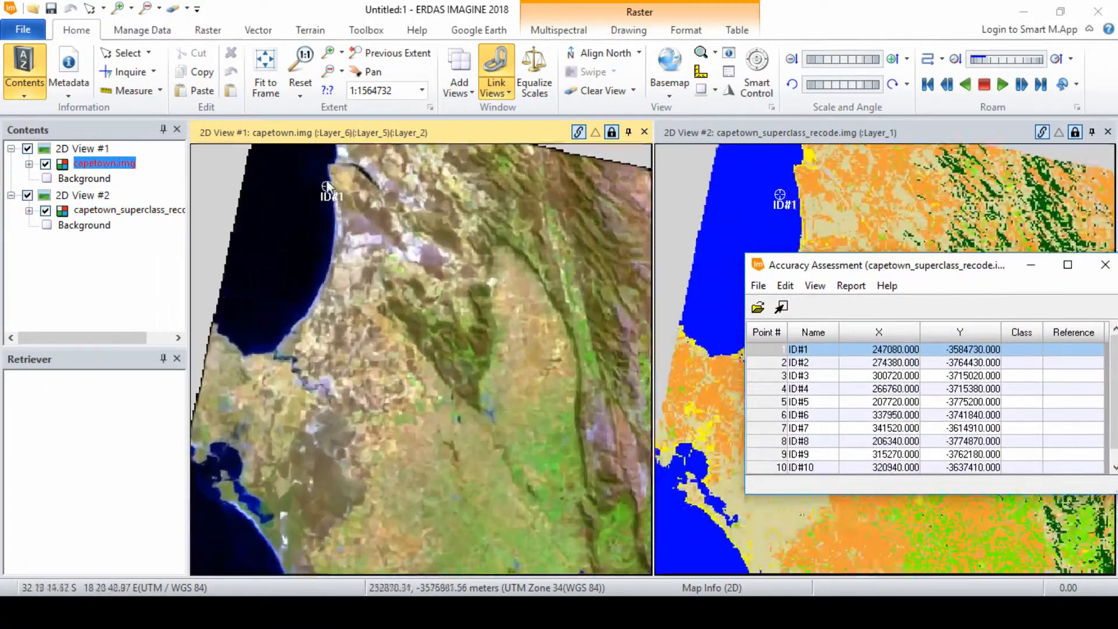
{"action": "scroll", "coordinate": [351, 153], "scroll_direction": "up", "scroll_amount": 4}
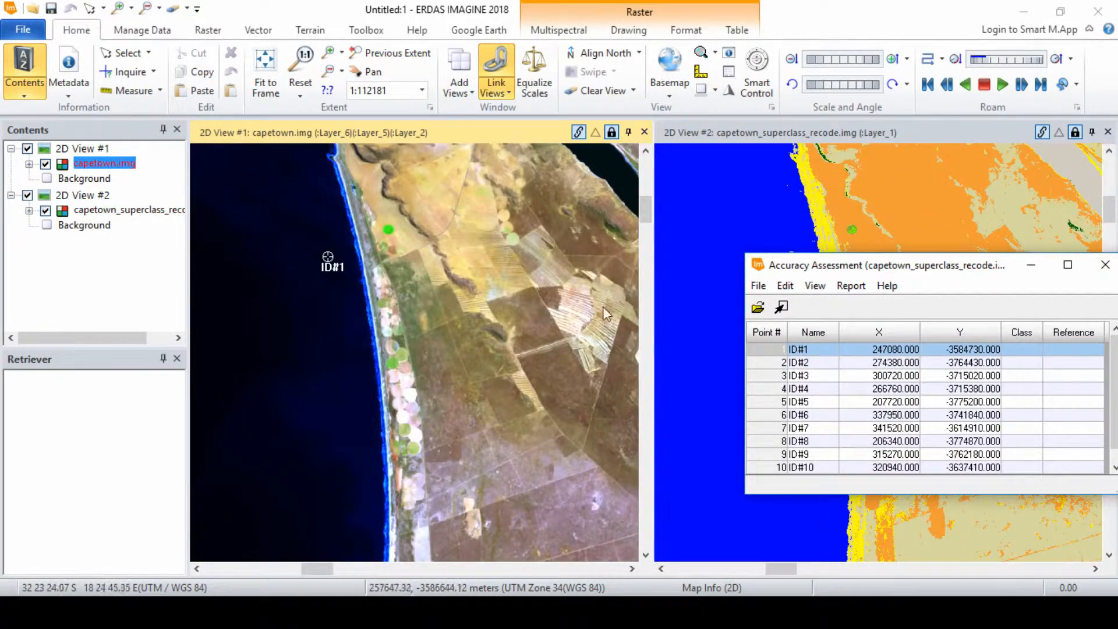
{"action": "mouse_move", "coordinate": [861, 265]}
{"action": "left_mouse_down"}
{"action": "mouse_move", "coordinate": [850, 318]}
{"action": "mouse_move", "coordinate": [843, 232]}
{"action": "left_mouse_up"}
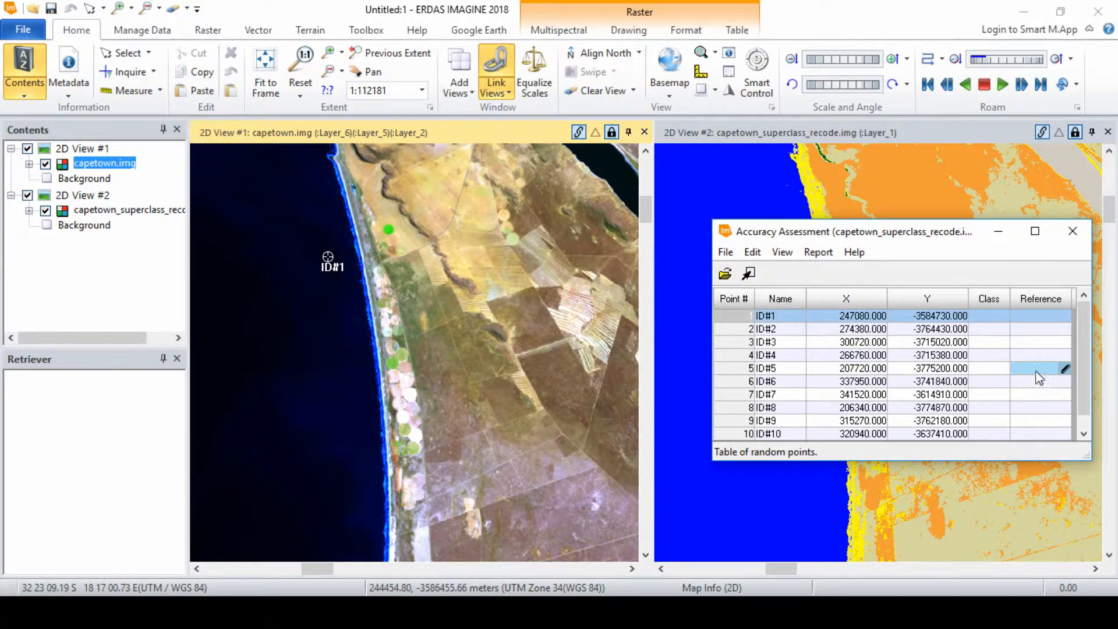
{"action": "left_click", "coordinate": [1035, 316]}
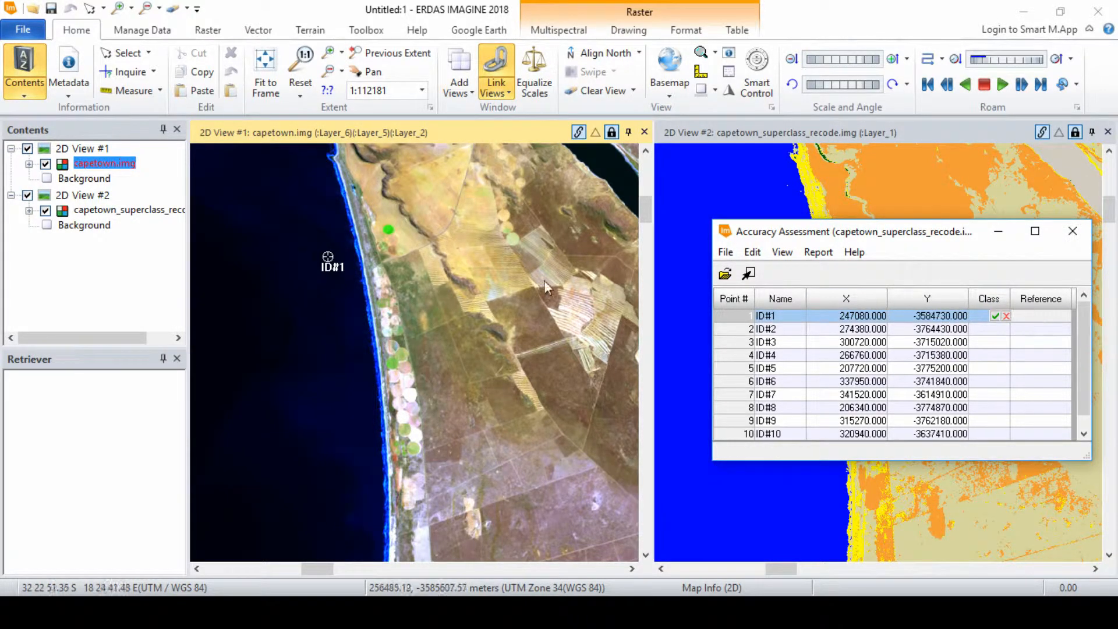
Expand the classified layer's legend in the Contents panel to show its class names.
{"action": "left_click", "coordinate": [29, 211]}
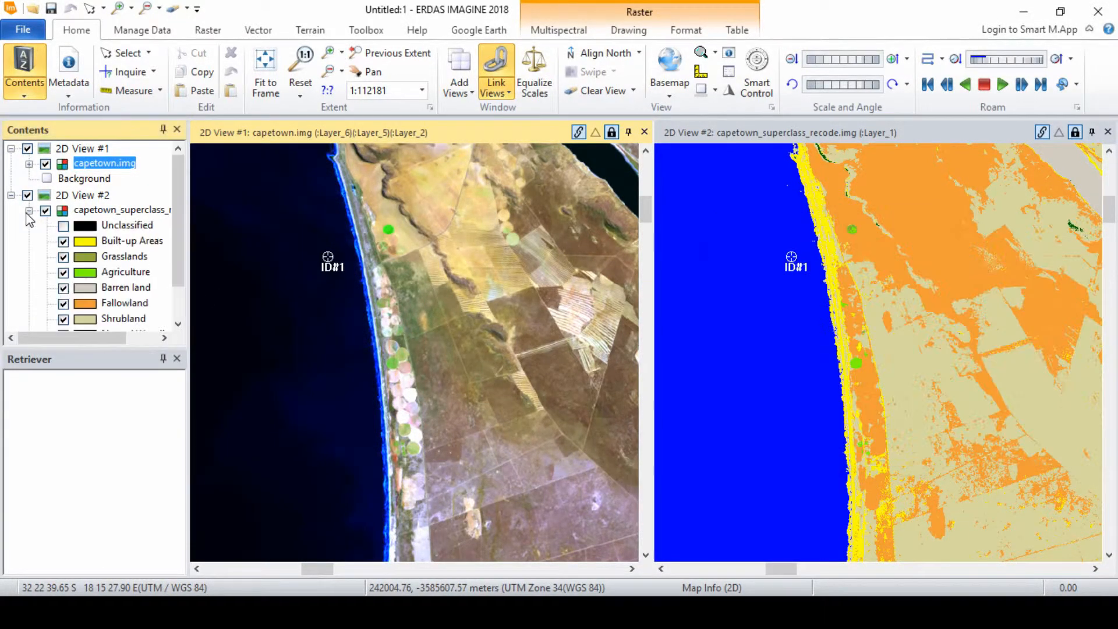
{"action": "left_click", "coordinate": [164, 359]}
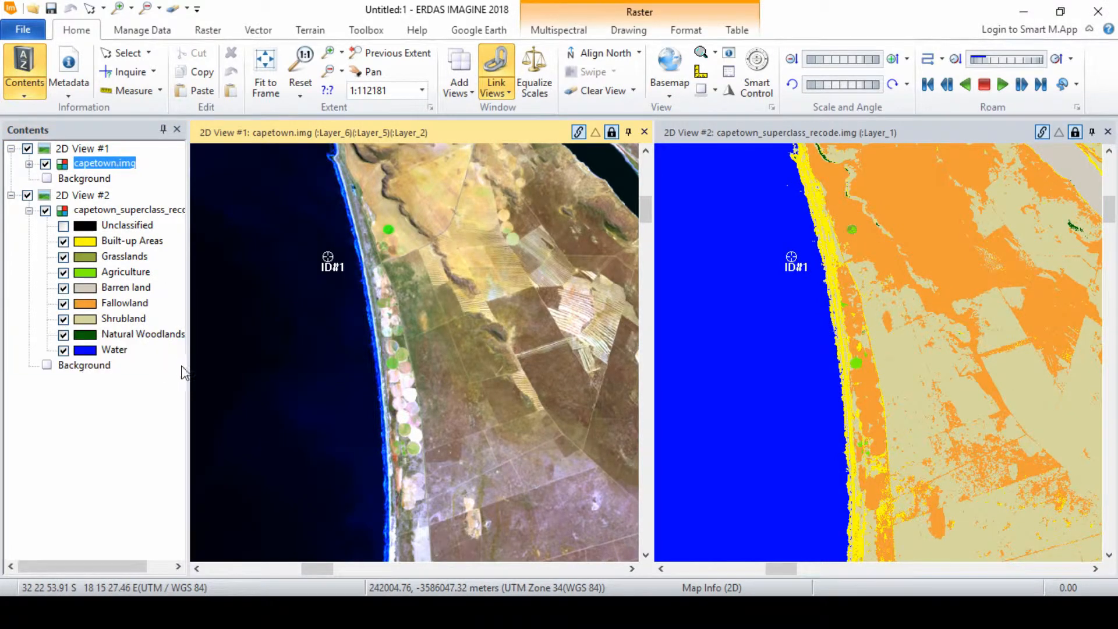
Enter 8 as the reference class for random point ID#1 in the accuracy assessment table.
{"action": "left_click", "coordinate": [501, 613]}
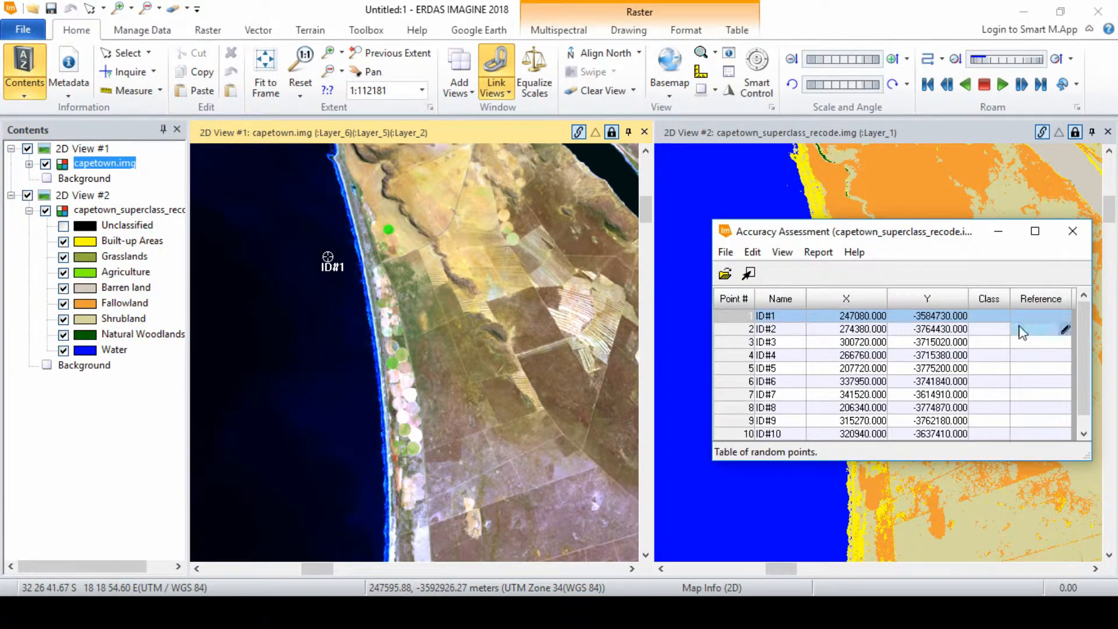
{"action": "left_click", "coordinate": [1048, 319]}
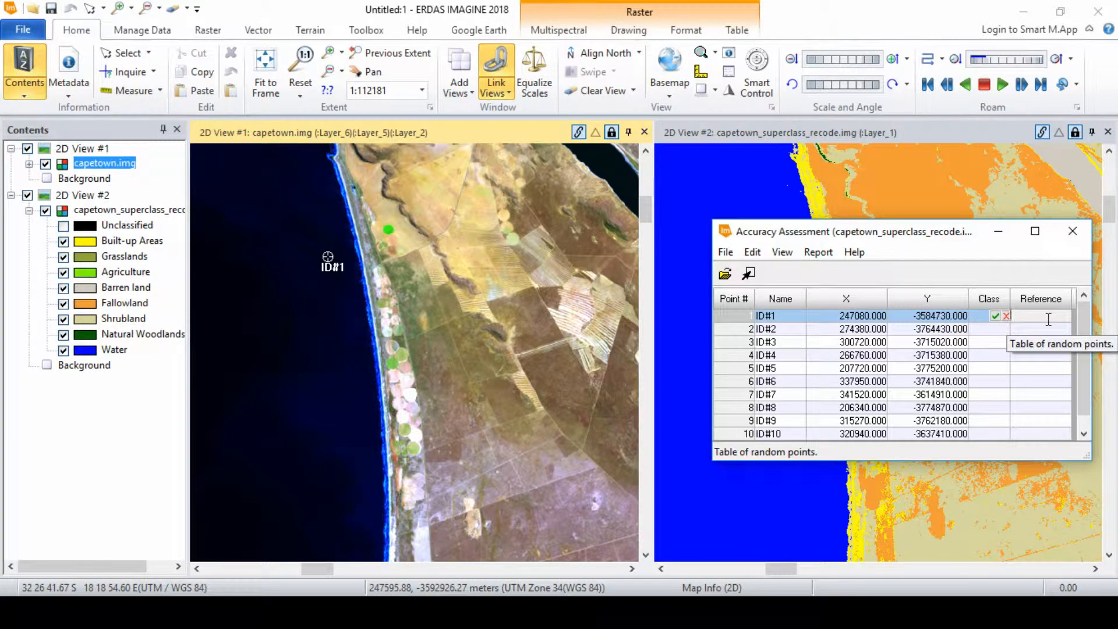
{"action": "type", "text": "8"}
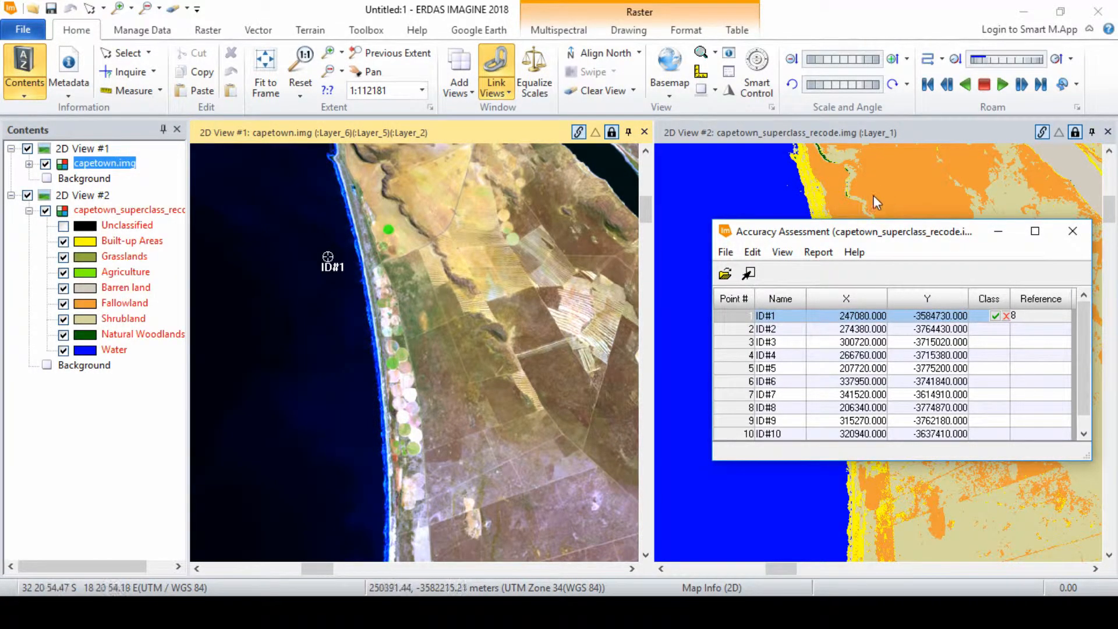
{"action": "left_click", "coordinate": [736, 336]}
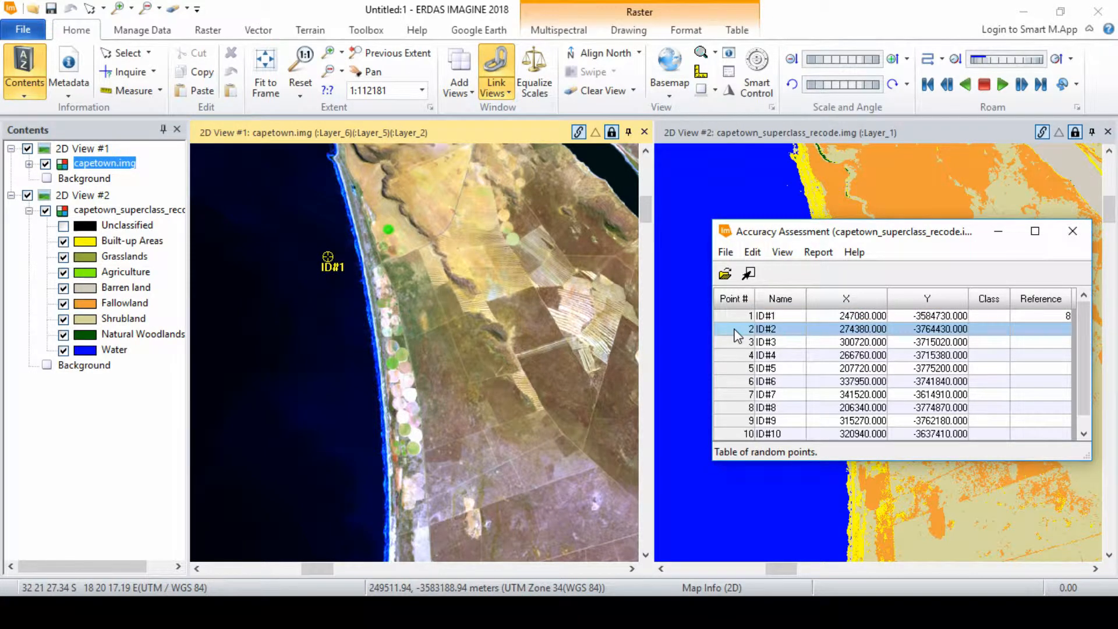
Show the currently selected point ID#2 in the viewer and zoom both linked views in on it.
{"action": "left_click", "coordinate": [782, 252]}
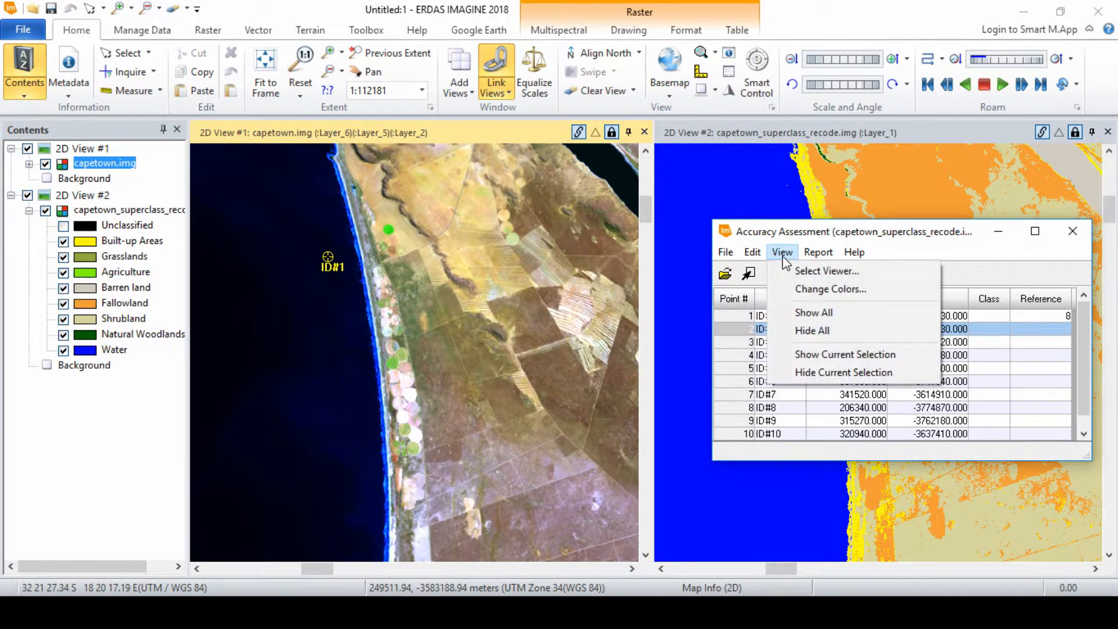
{"action": "left_click", "coordinate": [807, 355]}
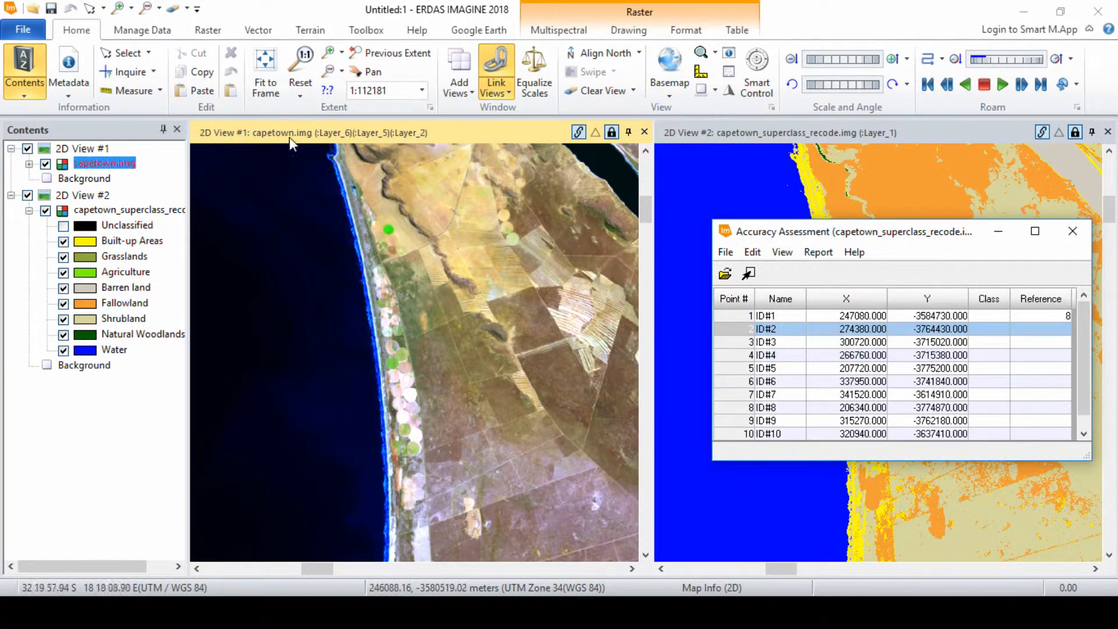
{"action": "left_click", "coordinate": [265, 73]}
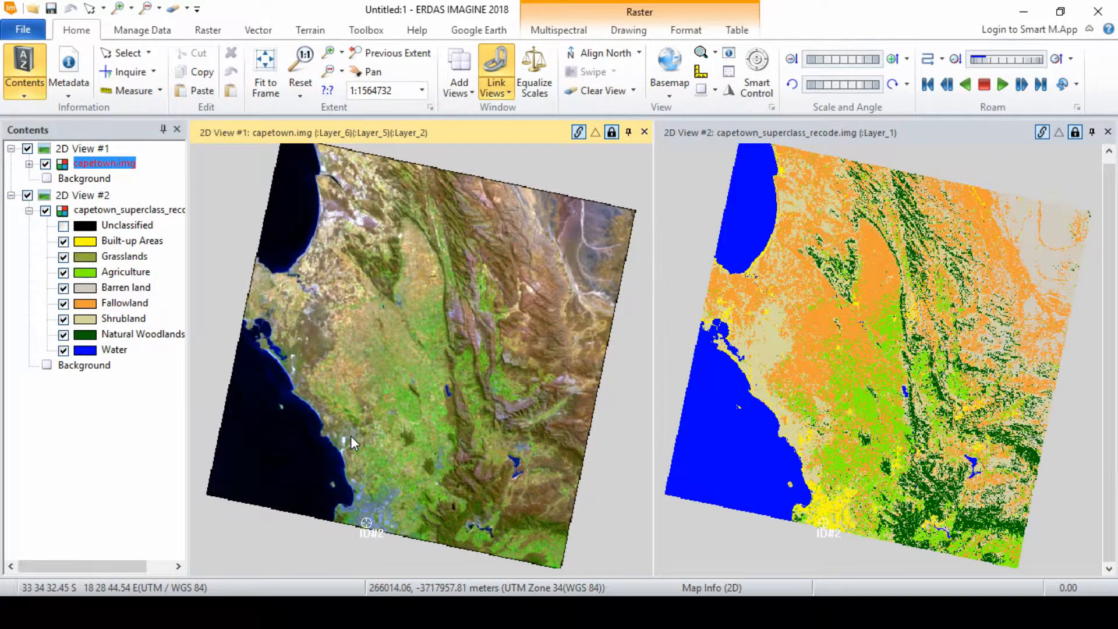
{"action": "scroll", "coordinate": [365, 526], "scroll_direction": "up", "scroll_amount": 5}
{"action": "scroll", "coordinate": [366, 526], "scroll_direction": "up", "scroll_amount": 4}
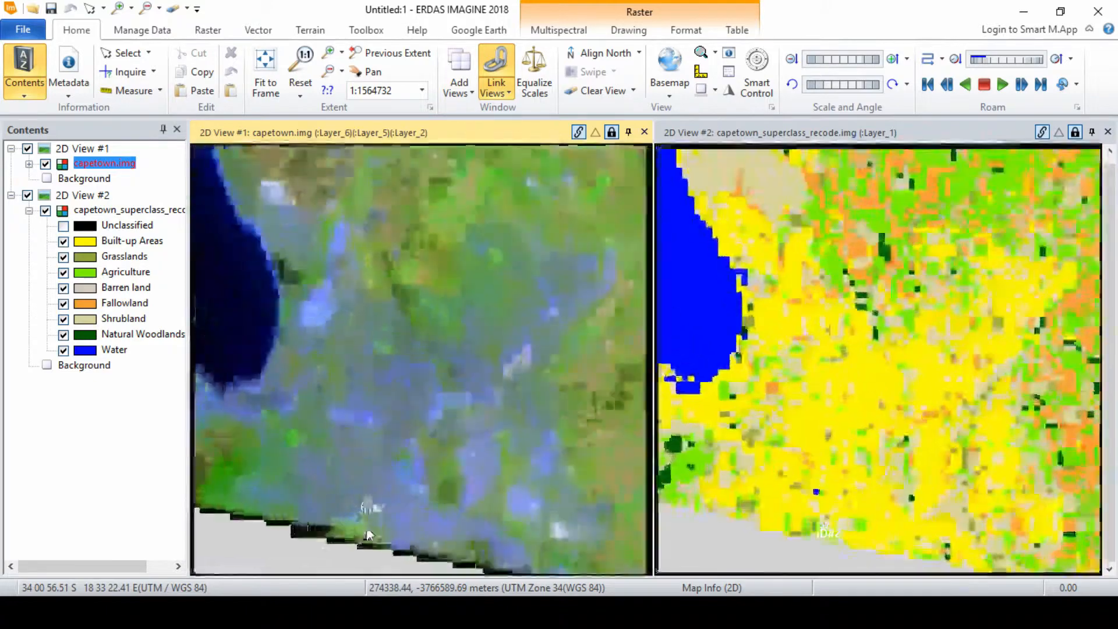
{"action": "scroll", "coordinate": [380, 465], "scroll_direction": "up", "scroll_amount": 4}
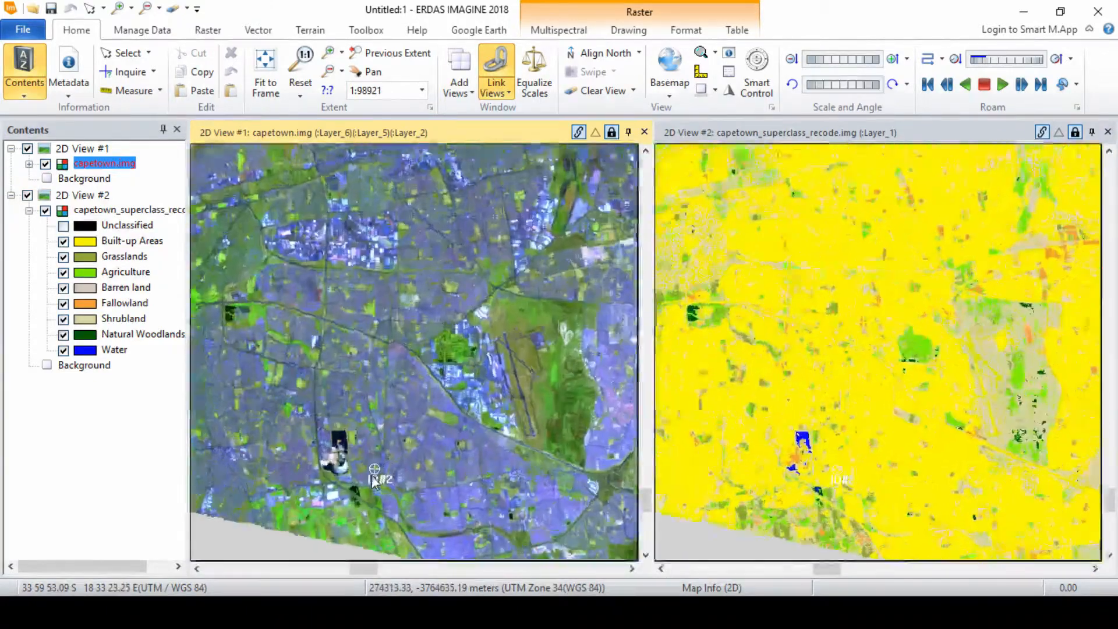
{"action": "scroll", "coordinate": [372, 431], "scroll_direction": "up", "scroll_amount": 4}
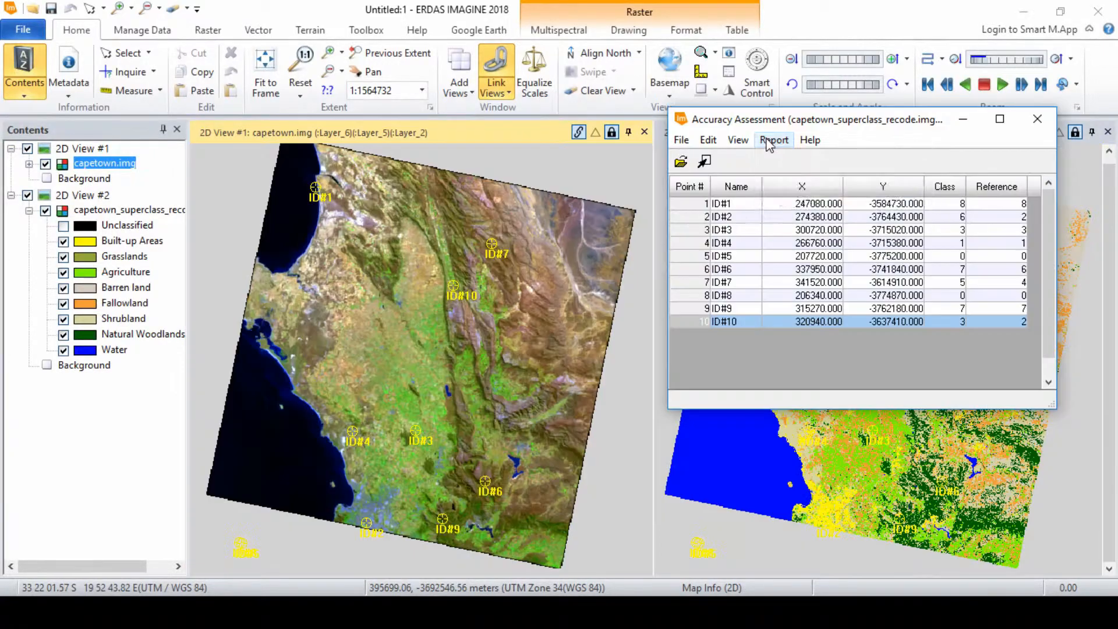
Generate the accuracy report for the classified image.
{"action": "left_click", "coordinate": [769, 143]}
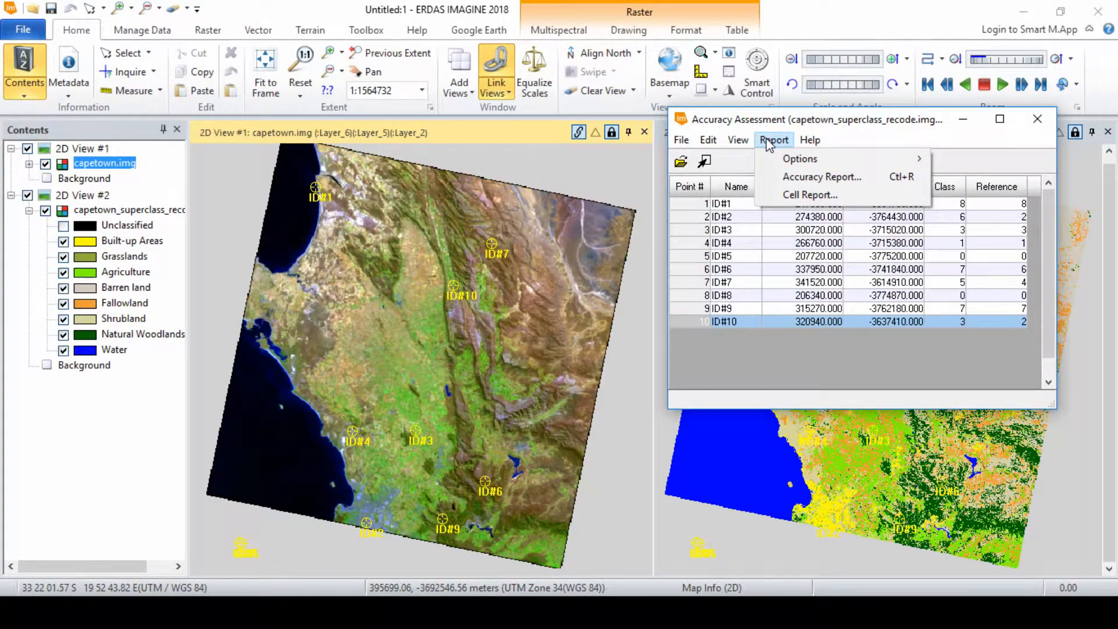
{"action": "left_click", "coordinate": [841, 178]}
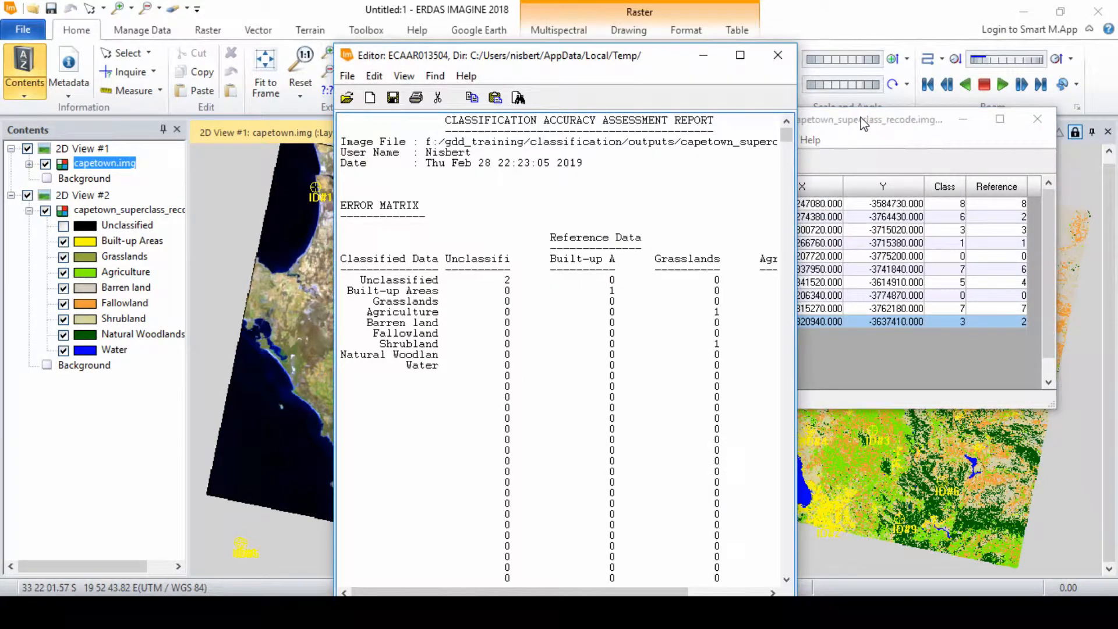
Generate the cell report from the Accuracy Assessment window.
{"action": "left_click", "coordinate": [833, 122]}
{"action": "left_click", "coordinate": [773, 139]}
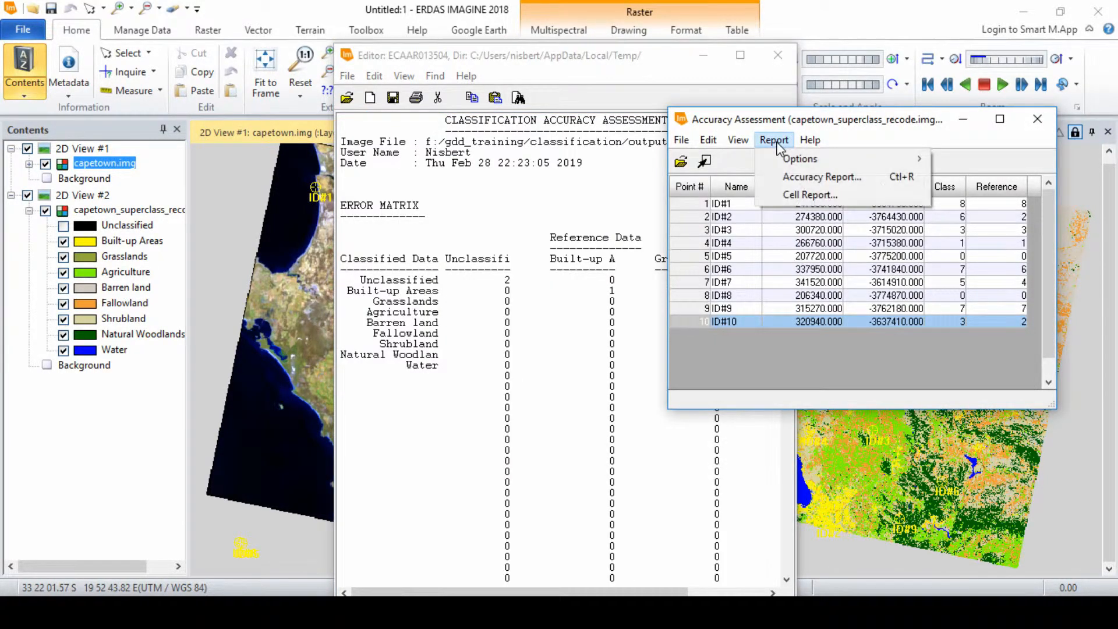
{"action": "mouse_move", "coordinate": [809, 160]}
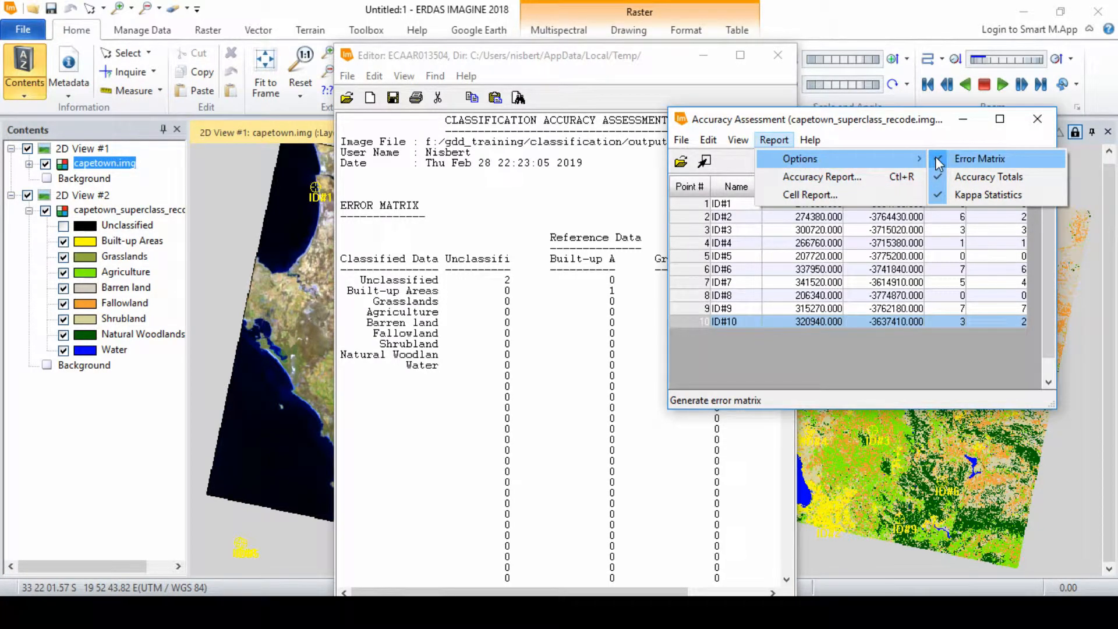
{"action": "left_click", "coordinate": [827, 195]}
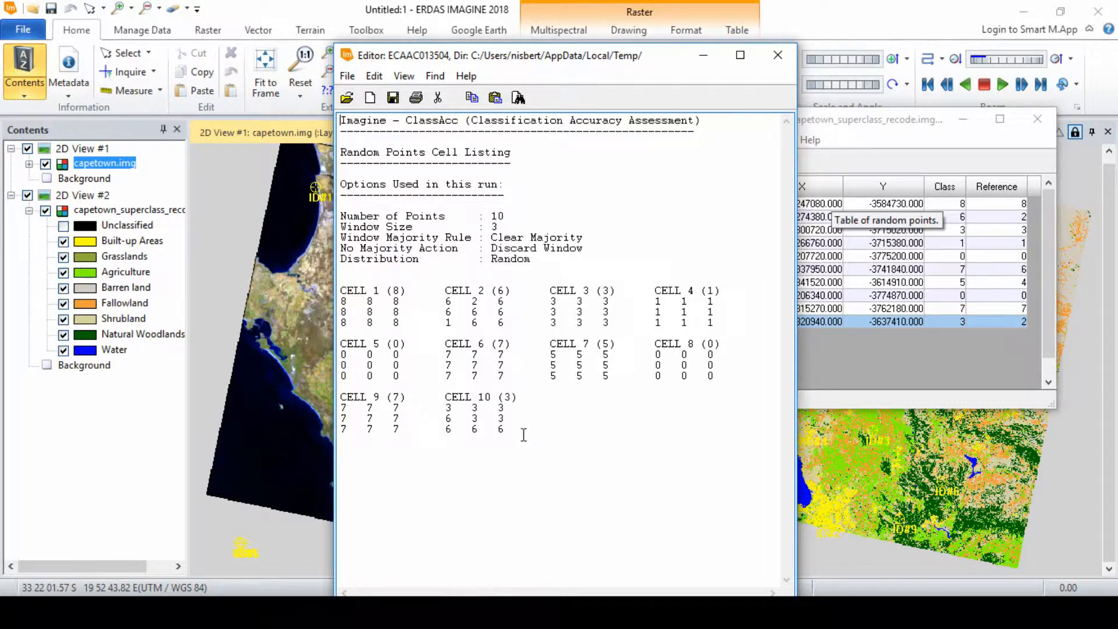
Minimize the report editor and save the random points table to the image.
{"action": "left_click", "coordinate": [703, 54]}
{"action": "left_click", "coordinate": [704, 54]}
{"action": "left_click", "coordinate": [681, 140]}
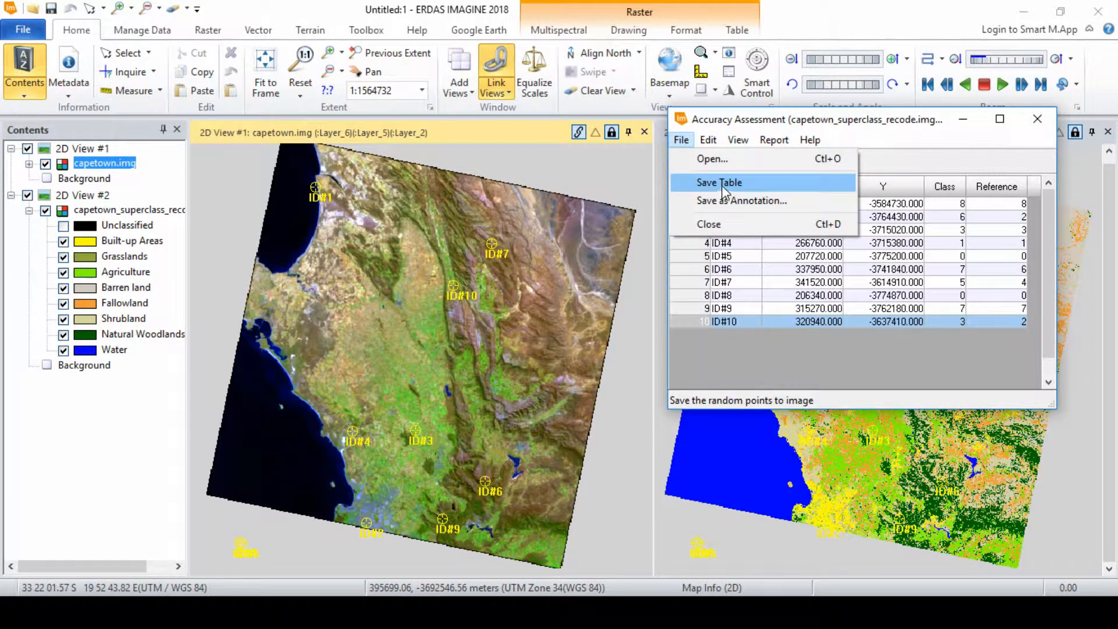
{"action": "left_click", "coordinate": [722, 185]}
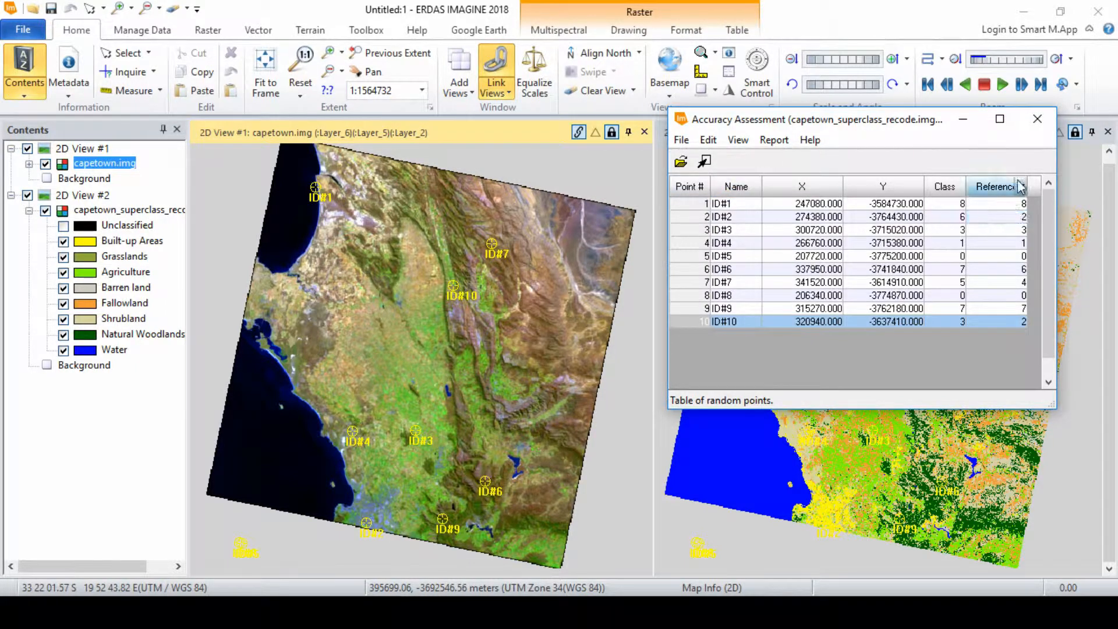
Examine the overall classification accuracy and overall kappa statistic in the accuracy report.
{"action": "left_click", "coordinate": [1040, 127]}
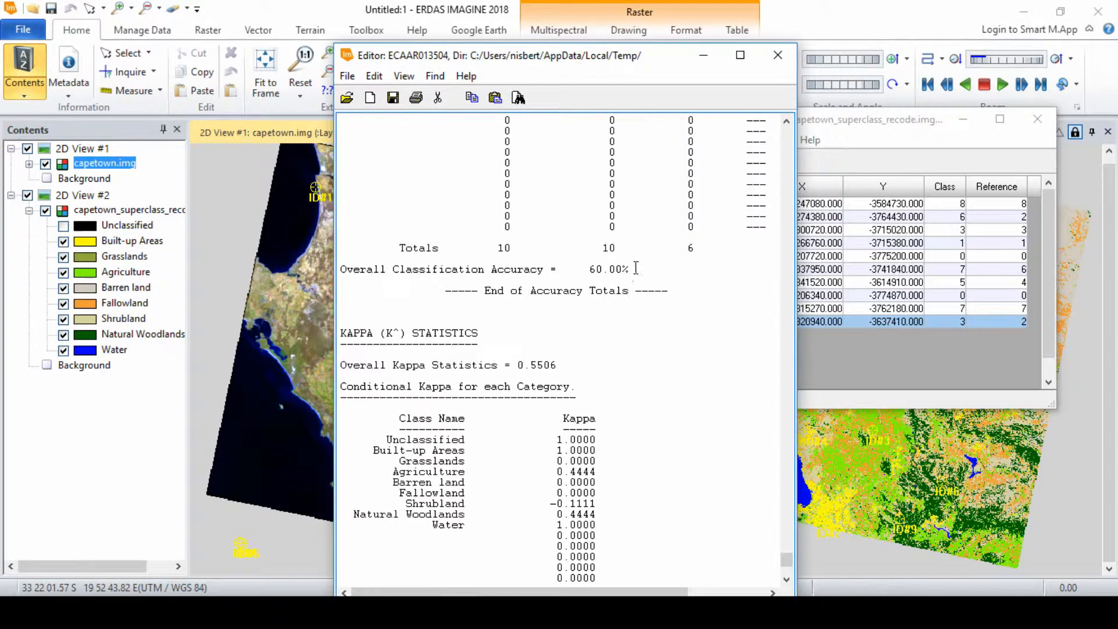
{"action": "left_click_drag", "start_coordinate": [635, 266], "coordinate": [583, 269]}
{"action": "left_click", "coordinate": [558, 364]}
{"action": "left_click_drag", "start_coordinate": [558, 364], "coordinate": [519, 364]}
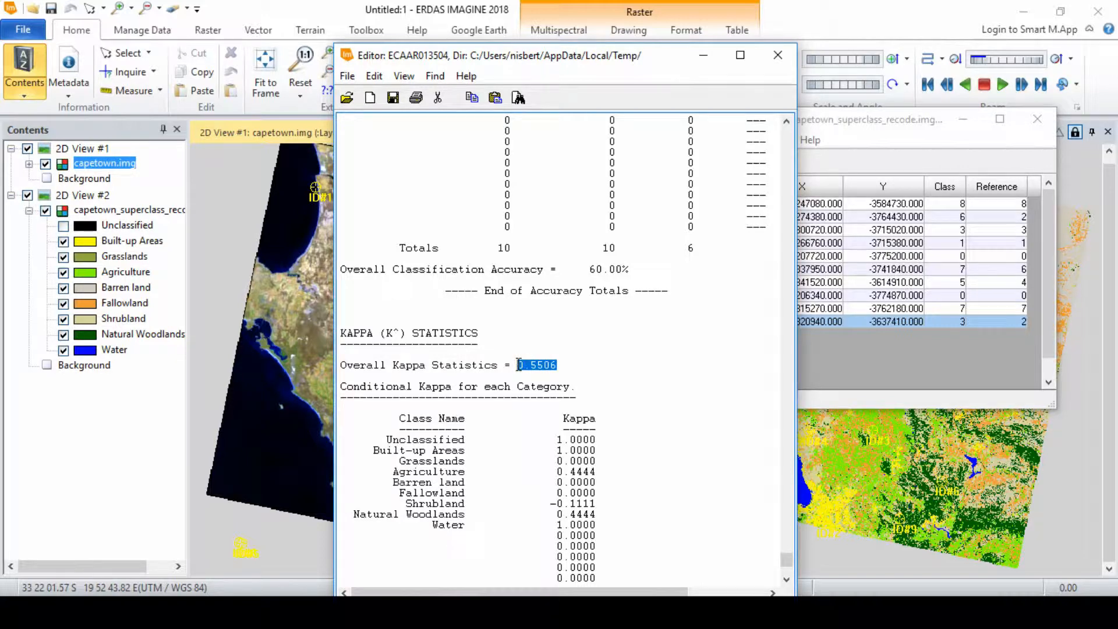